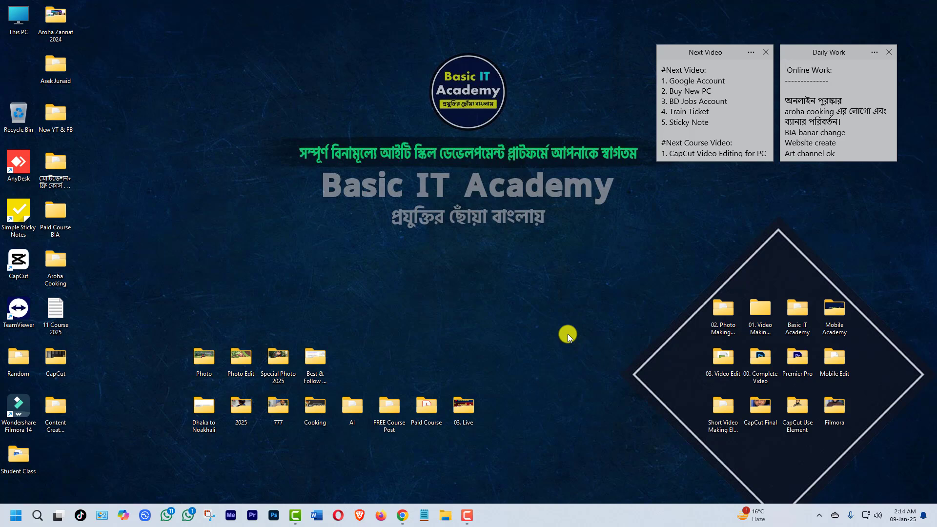
- Switch to Chrome and open the Canva website through a Google search for "canva"
left_click(405, 520)
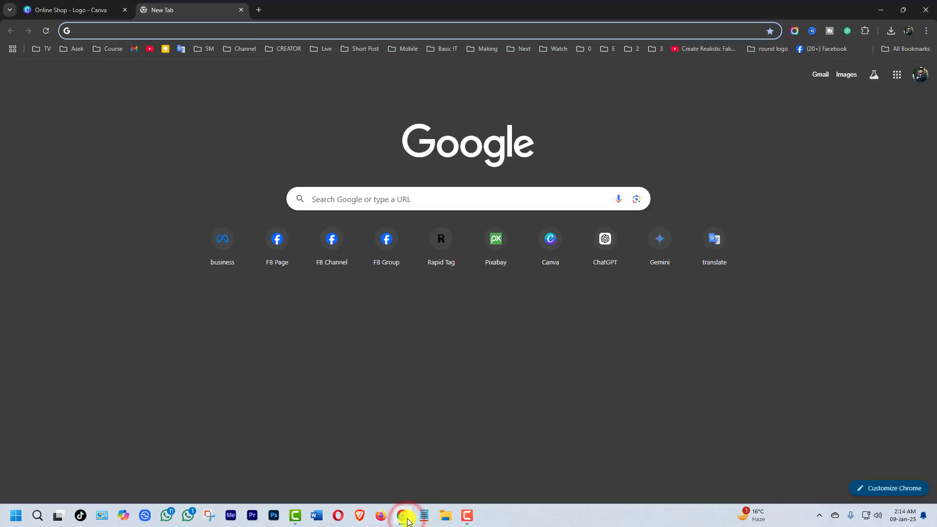
left_click(403, 199)
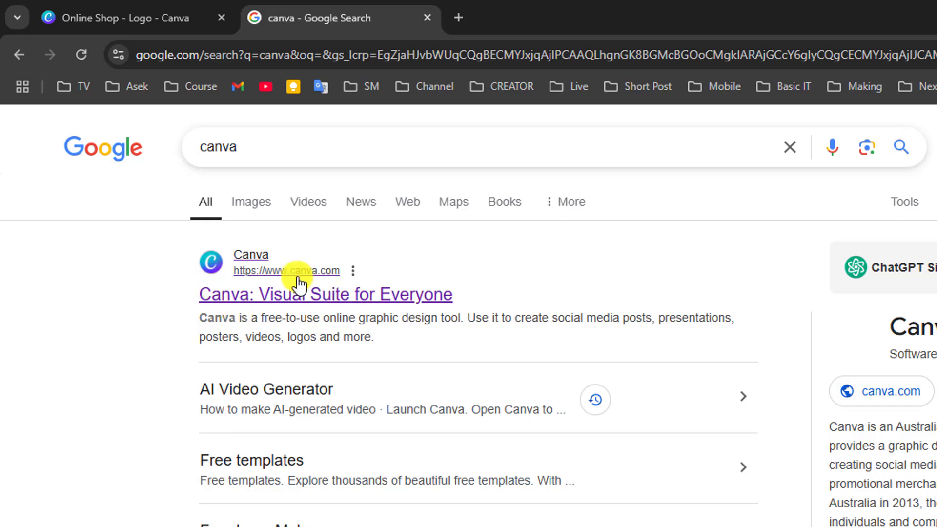
left_click(285, 304)
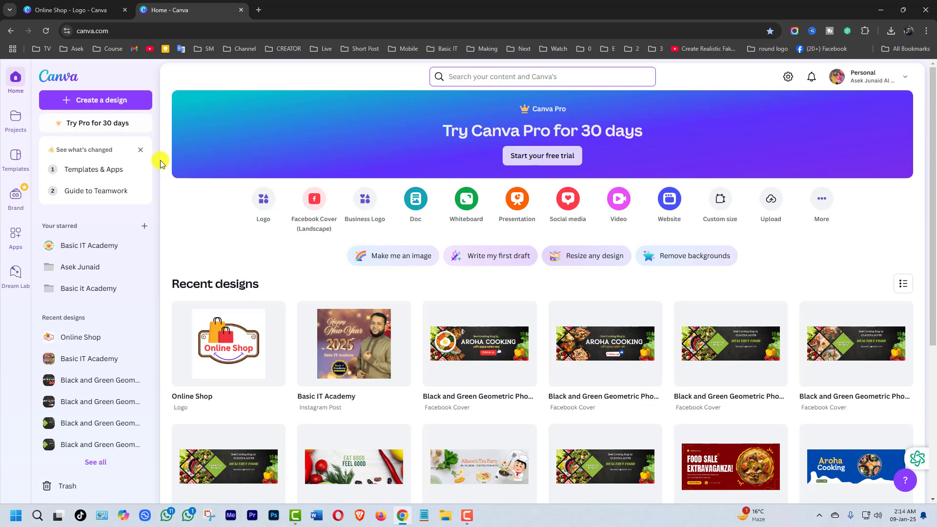
- Search Canva for "logo" and create a blank Logo design from the template results
left_click(473, 77)
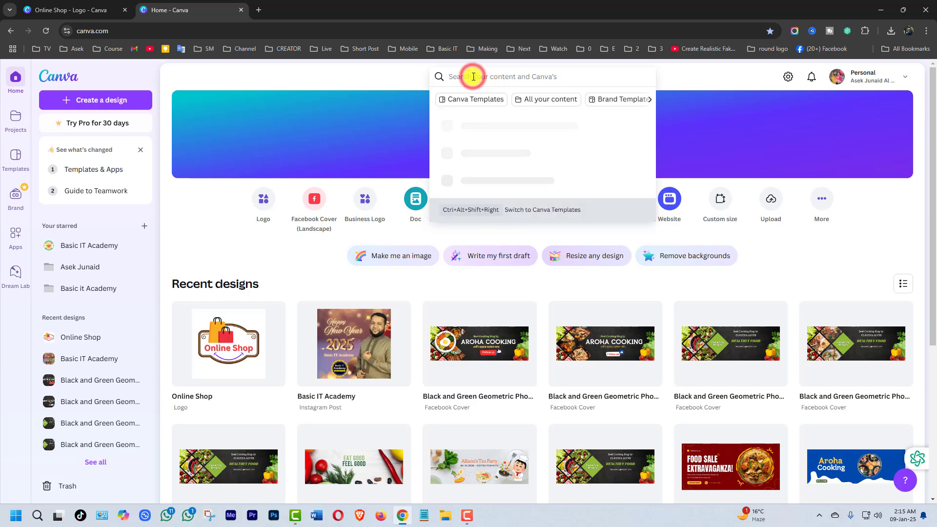
type("logo")
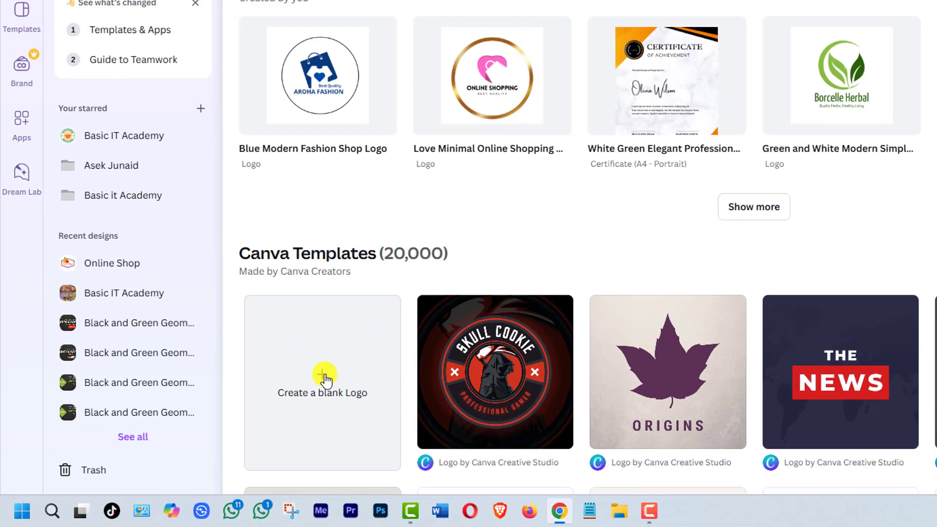
left_click(325, 380)
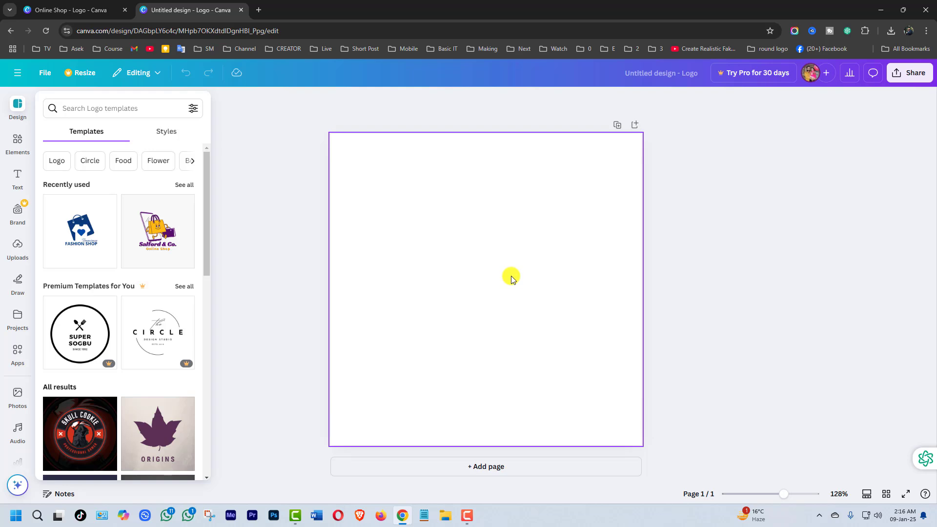
- Set the blank page's background to a custom solid dark indigo-purple colour
left_click(507, 274)
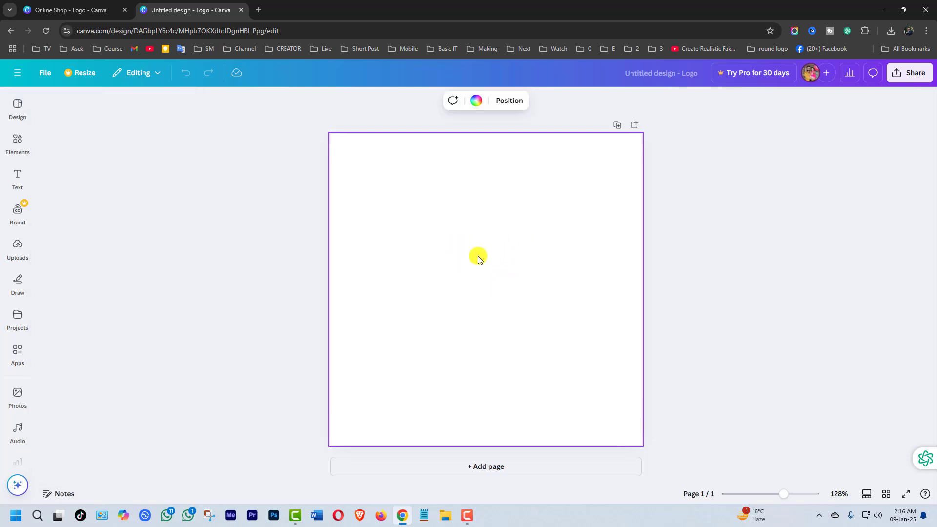
left_click(477, 101)
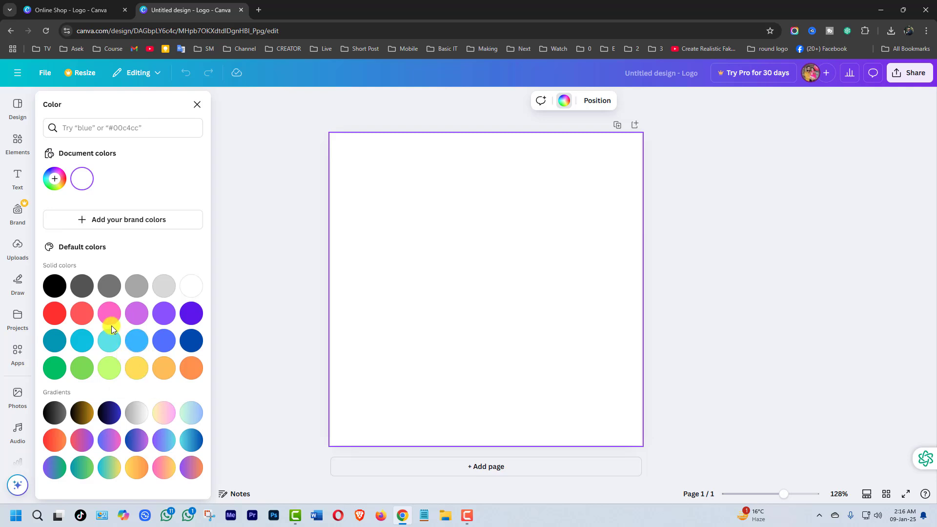
left_click(56, 184)
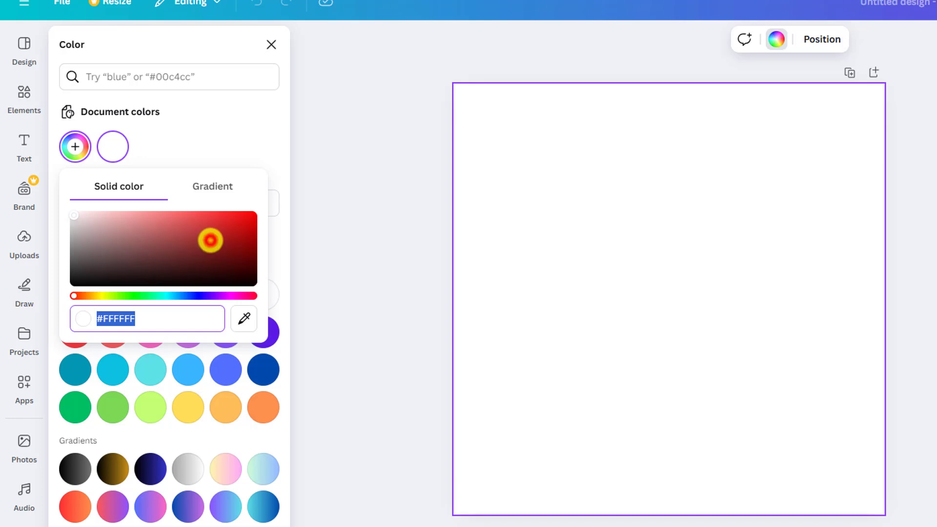
left_click_drag(209, 240, 236, 263)
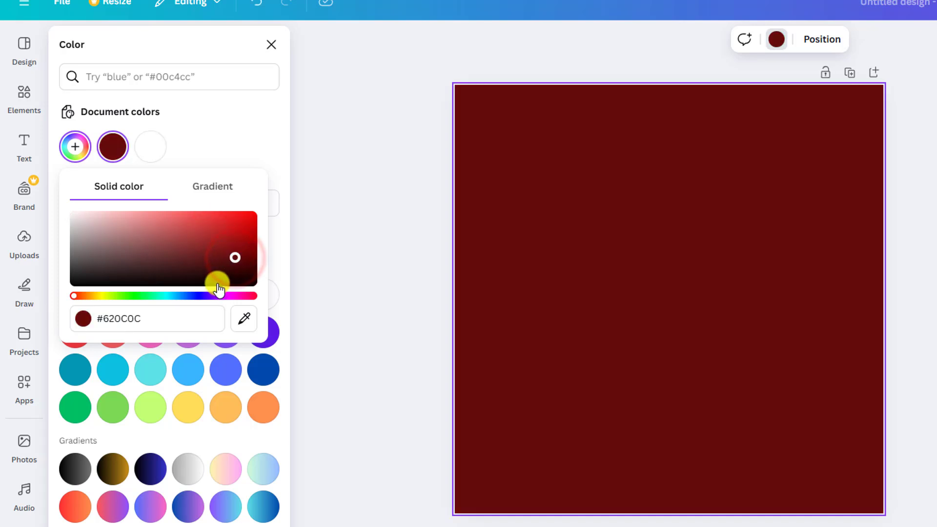
left_click(230, 225)
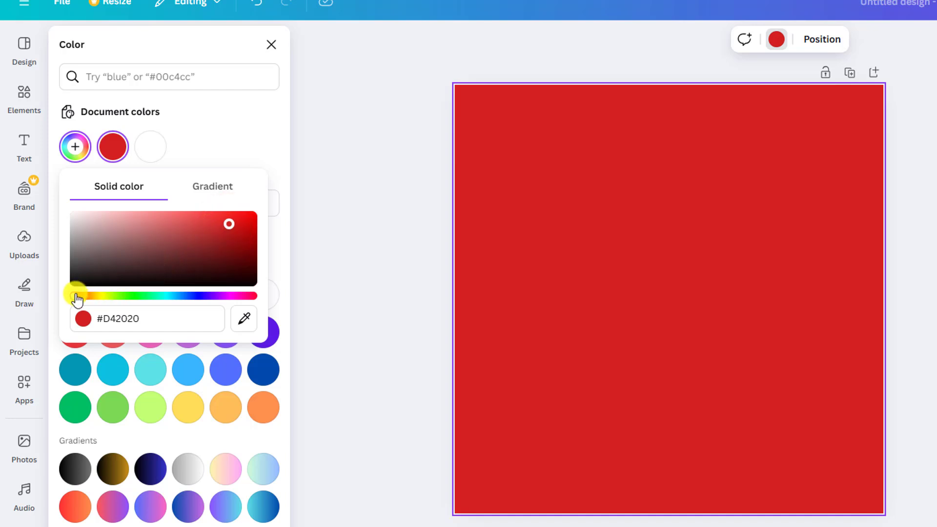
left_click_drag(80, 299, 204, 306)
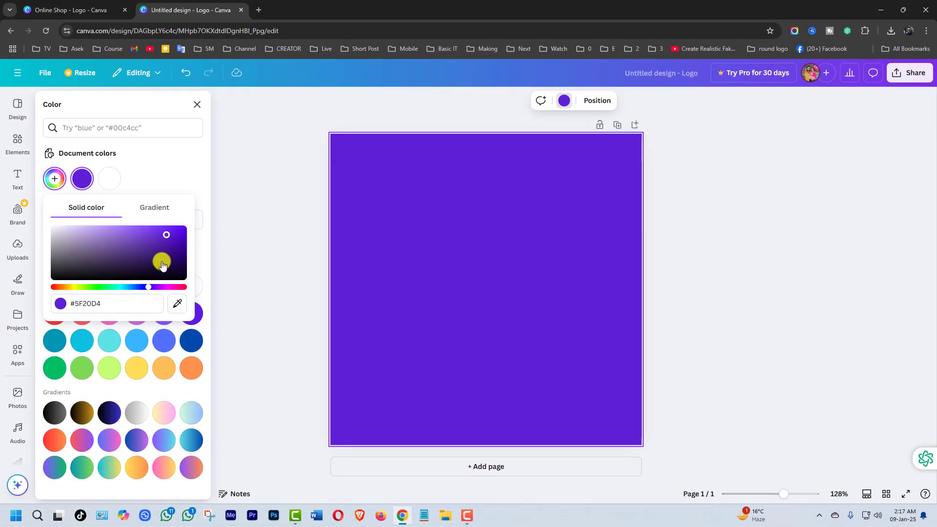
left_click(180, 256)
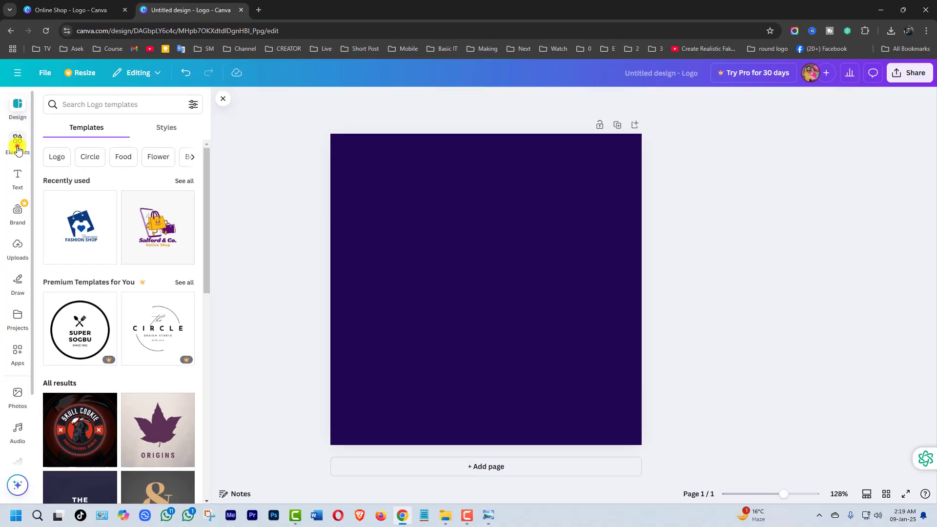
- Search the elements for "shopping" and limit the results to graphics
left_click(17, 148)
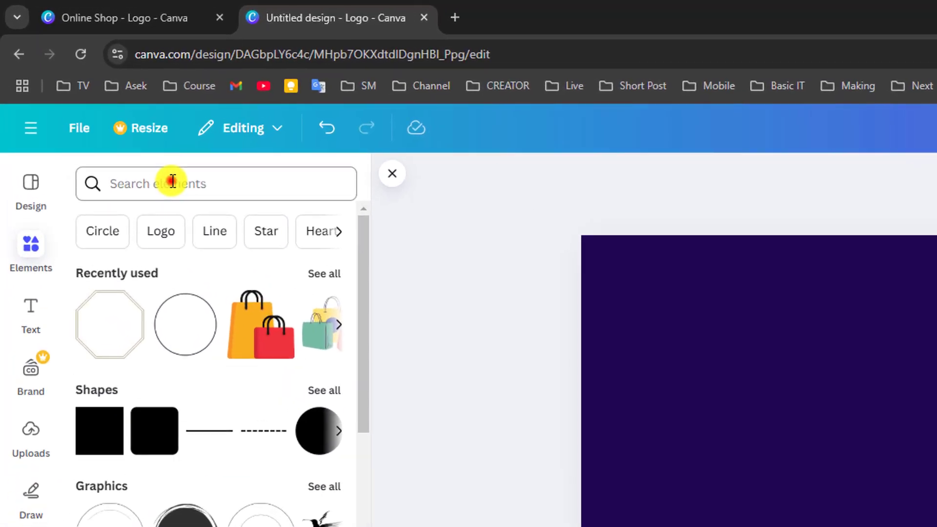
left_click(130, 139)
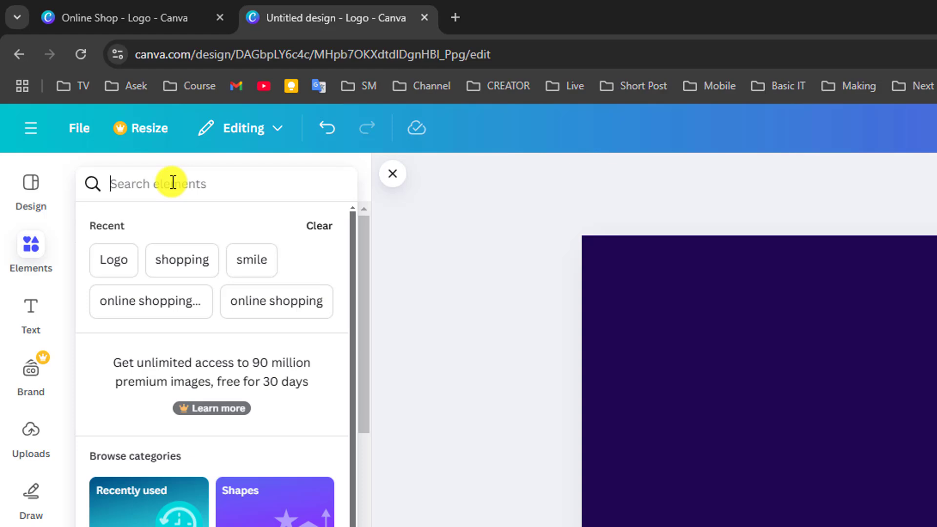
left_click(184, 263)
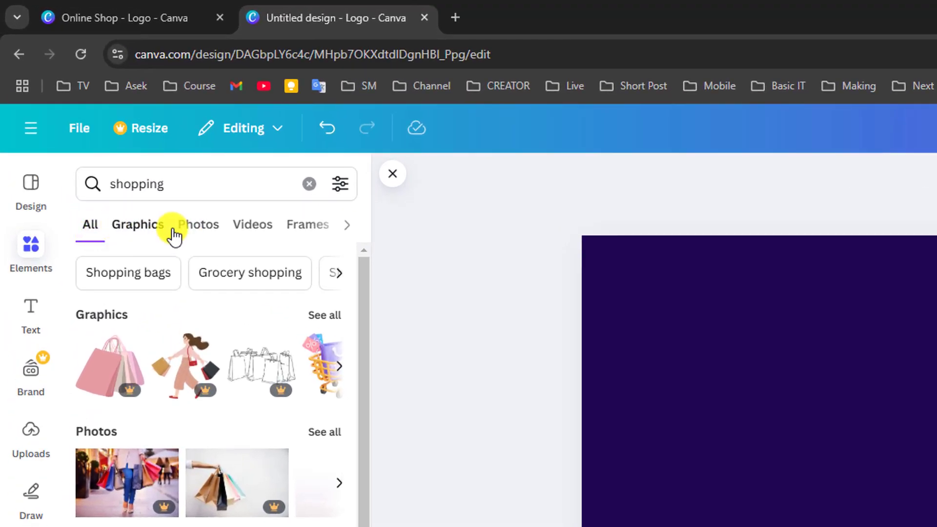
left_click(139, 227)
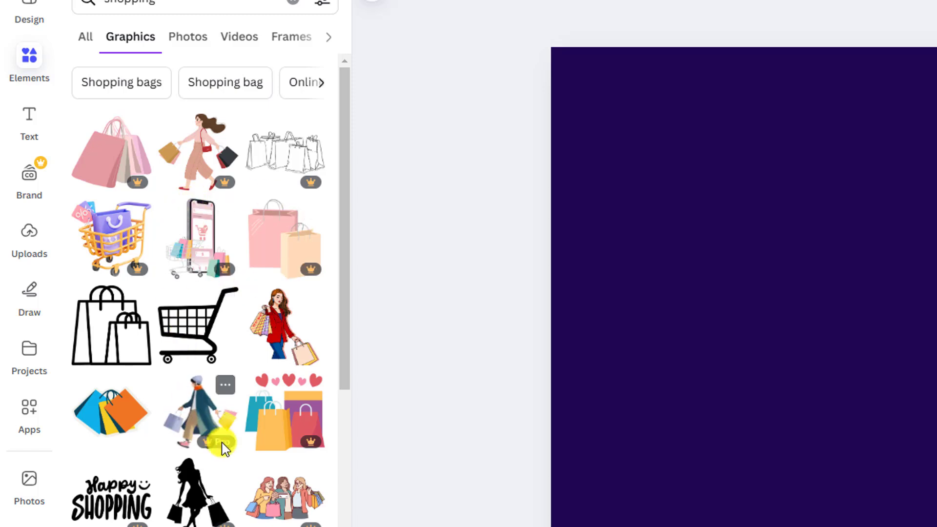
- Add the free graphic of a yellow and a red shopping bag with black handles to the page
scroll(222, 442, "down", 5)
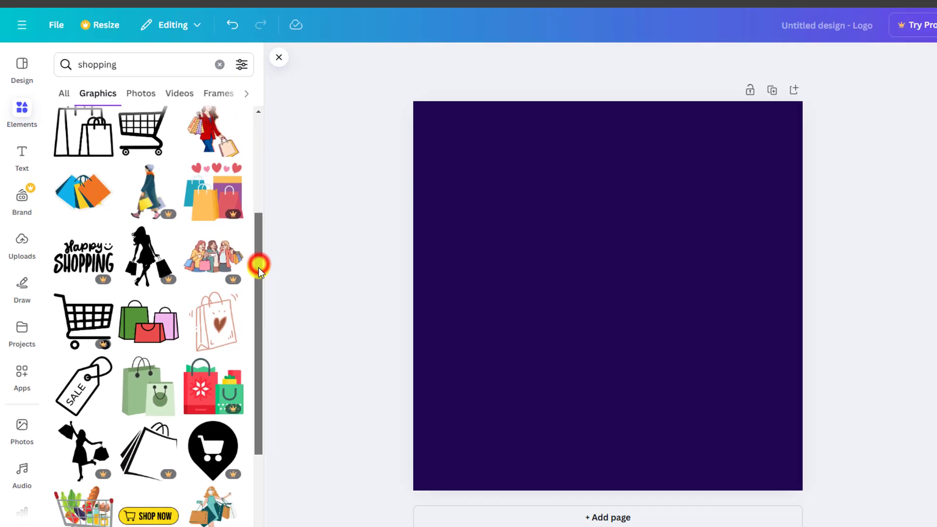
scroll(247, 296, "down", 2)
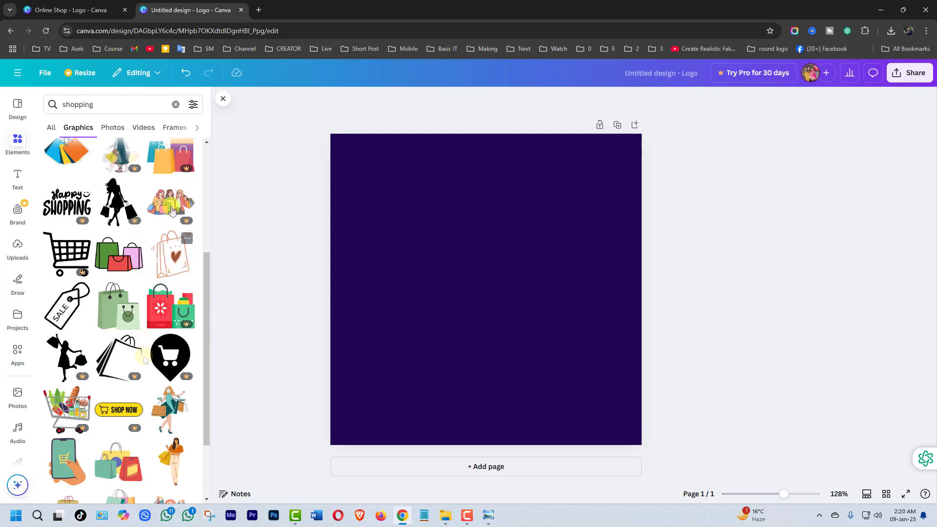
scroll(203, 303, "down", 5)
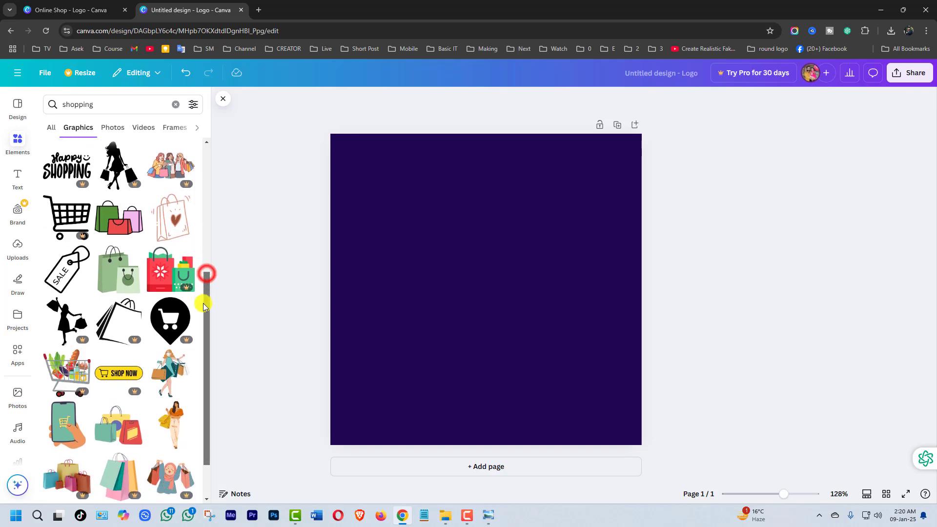
scroll(197, 359, "down", 6)
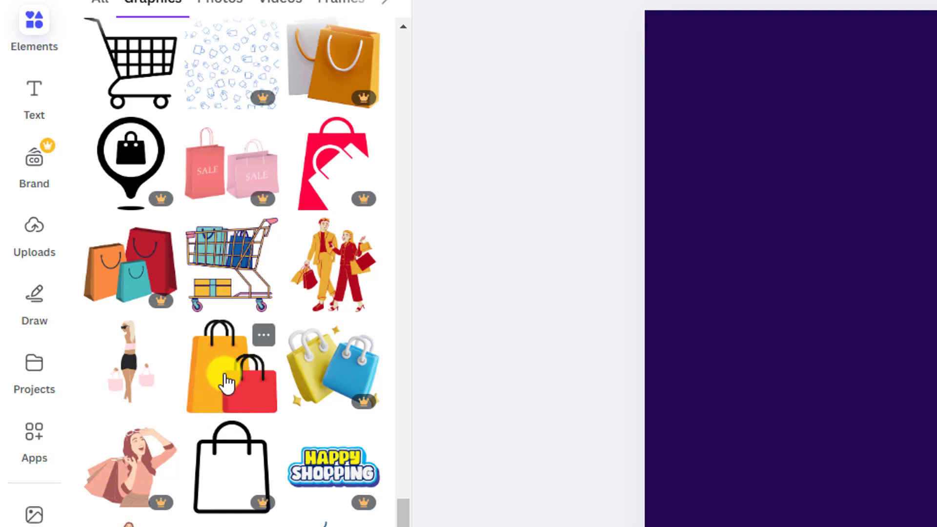
mouse_move(362, 405)
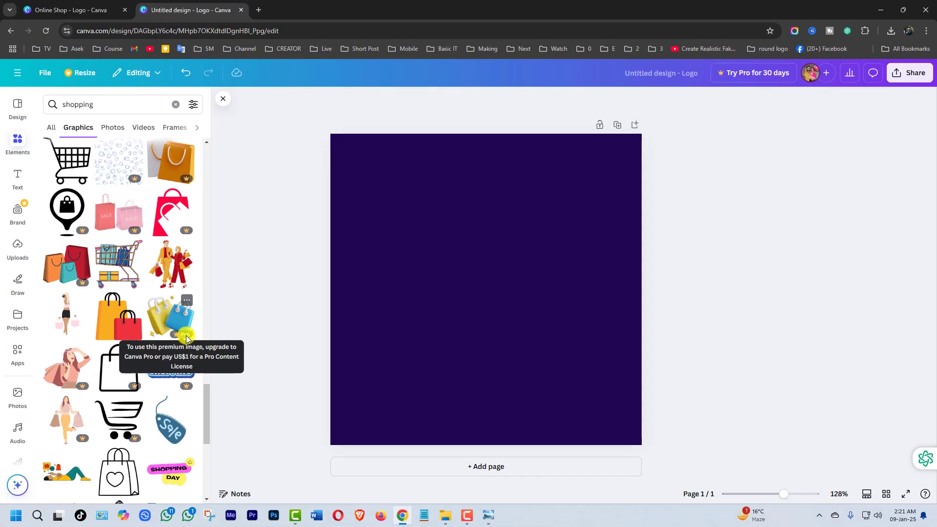
left_click(117, 321)
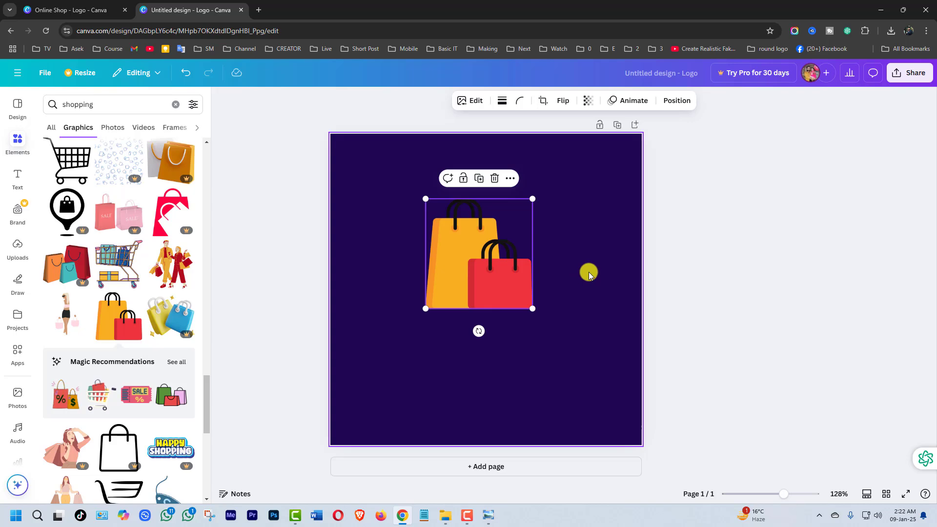
- Shrink the shopping bags graphic slightly and centre it horizontally in the upper half of the page
left_click_drag(479, 264, 433, 257)
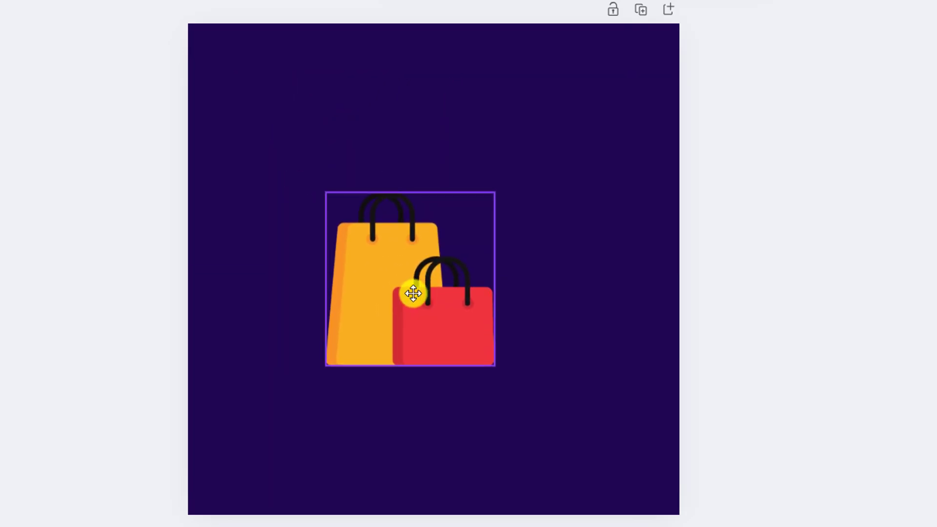
left_click_drag(428, 266, 435, 227)
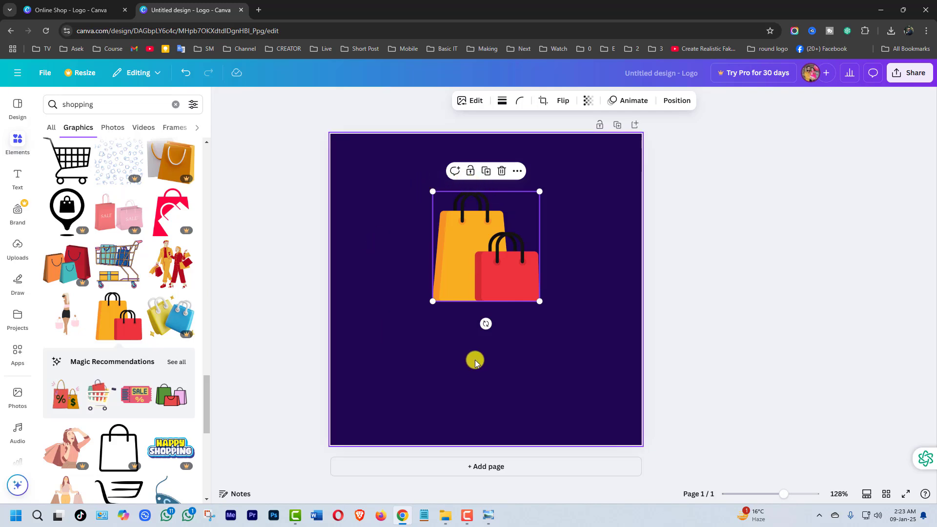
left_click_drag(538, 191, 527, 198)
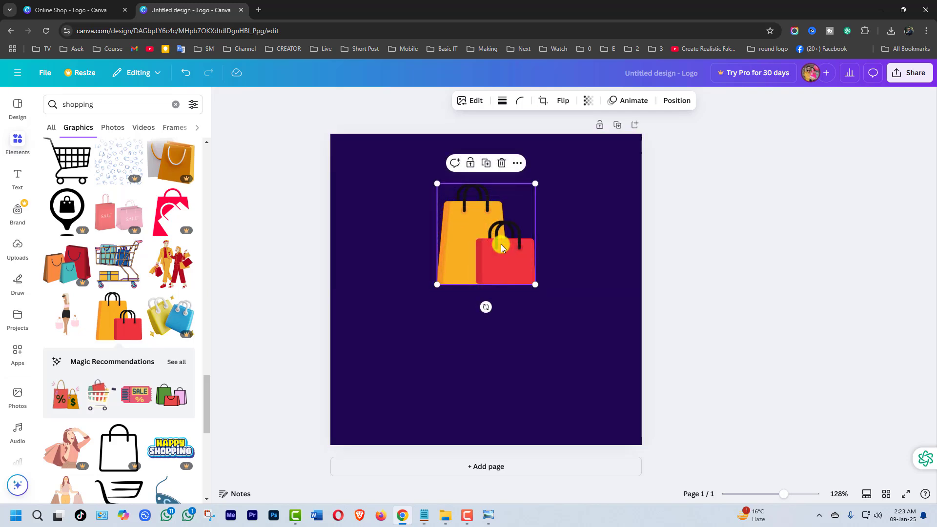
left_click(453, 334)
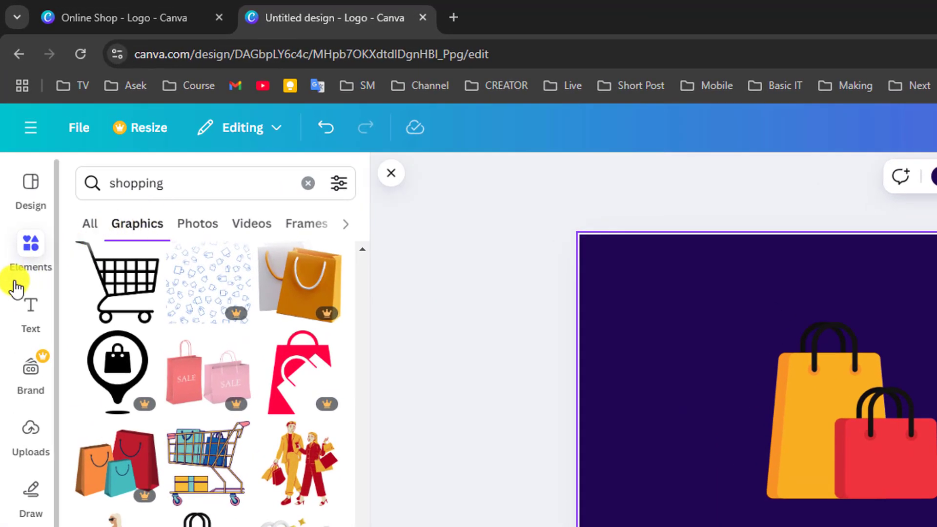
- Add a heading reading "Online Shop" and place it centred just below the shopping bags
left_click(31, 306)
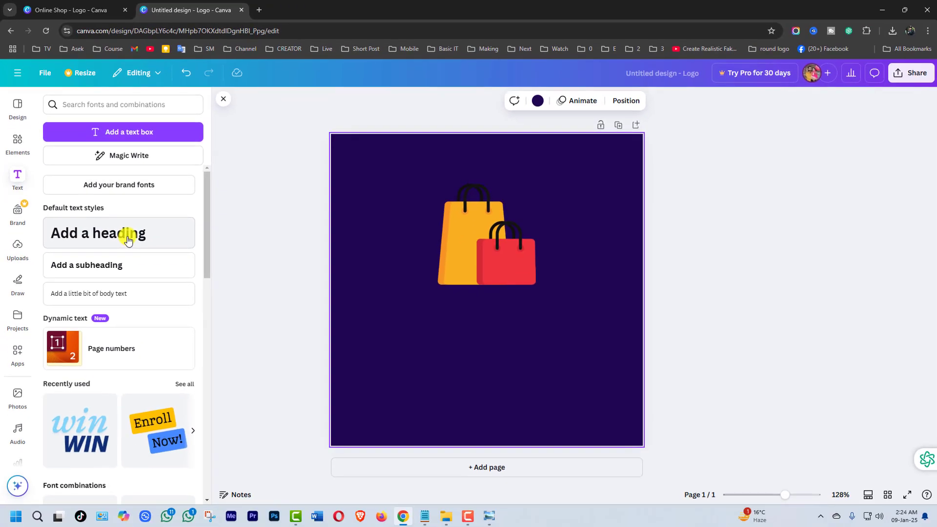
left_click(223, 416)
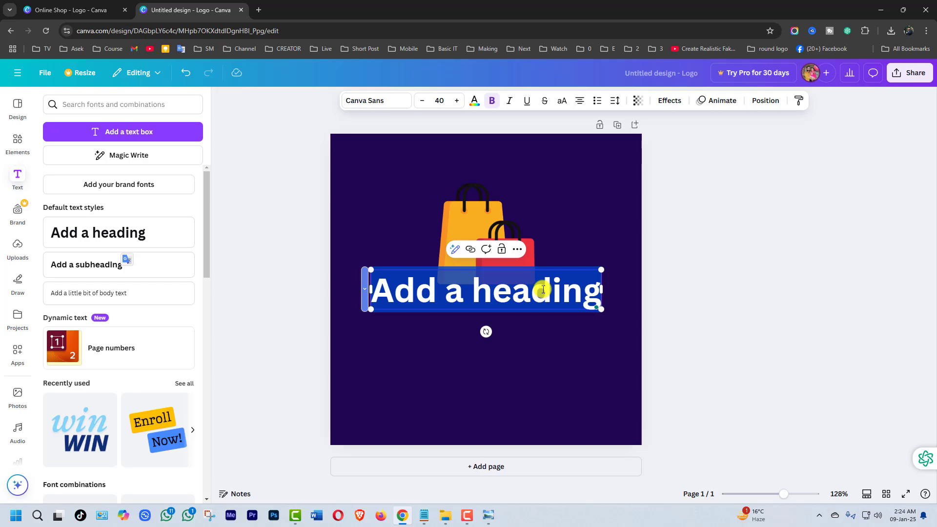
type("Online Shop")
left_click(739, 322)
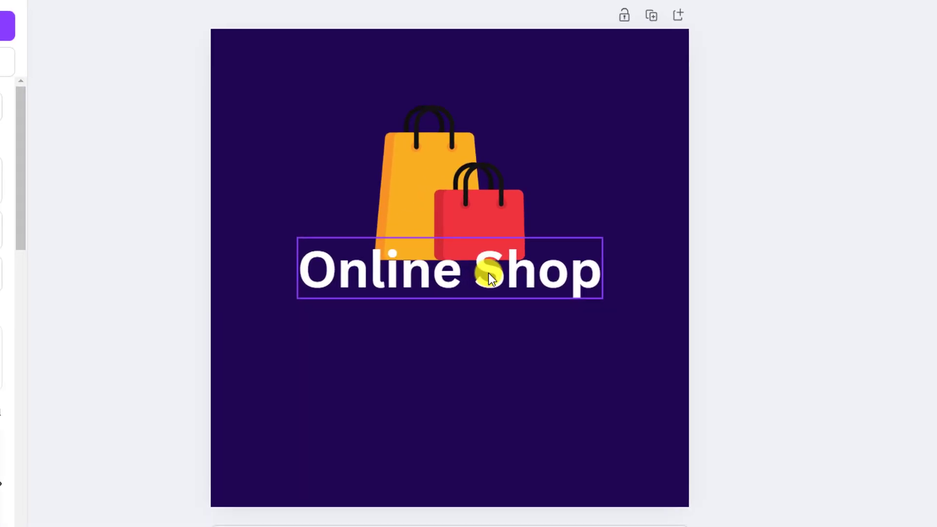
left_click_drag(514, 295, 514, 315)
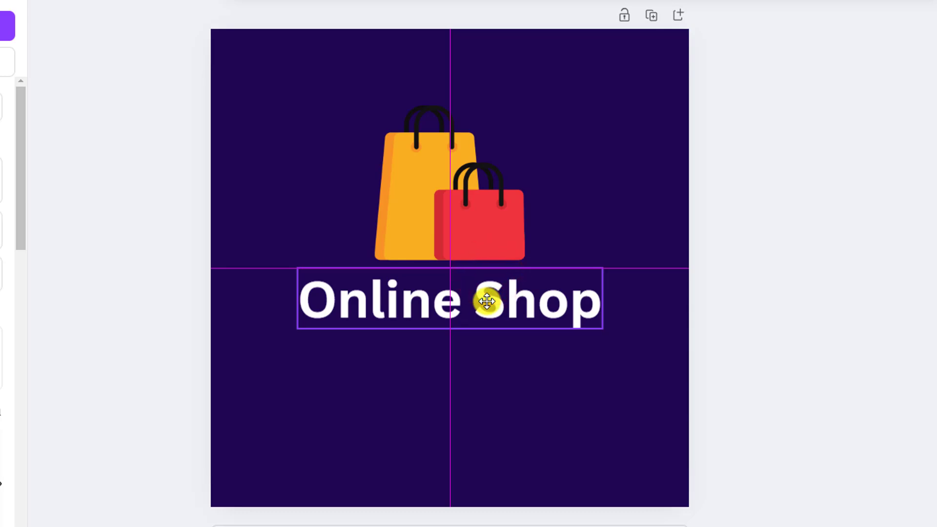
left_click_drag(487, 302, 488, 328)
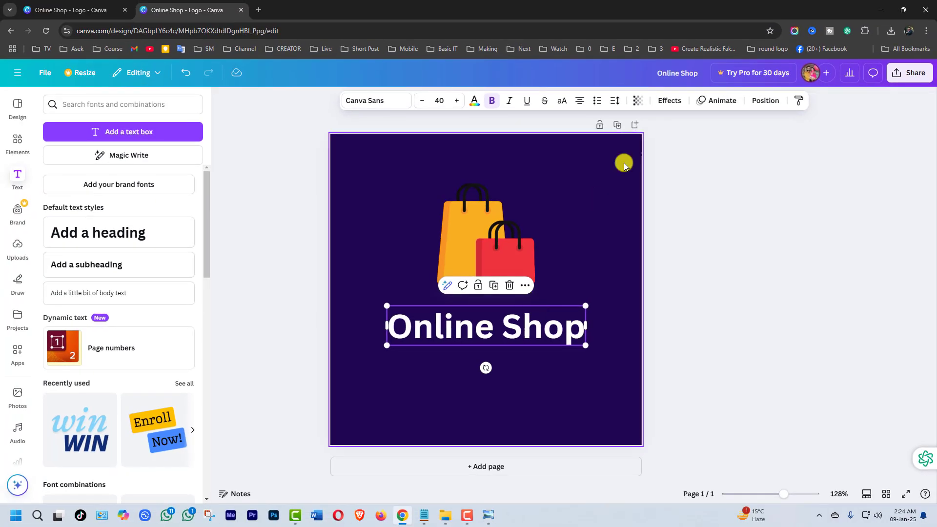
- Try the Splice, Outline and Lift text effects on the "Online Shop" heading, settling on the Shadow effect
left_click(670, 103)
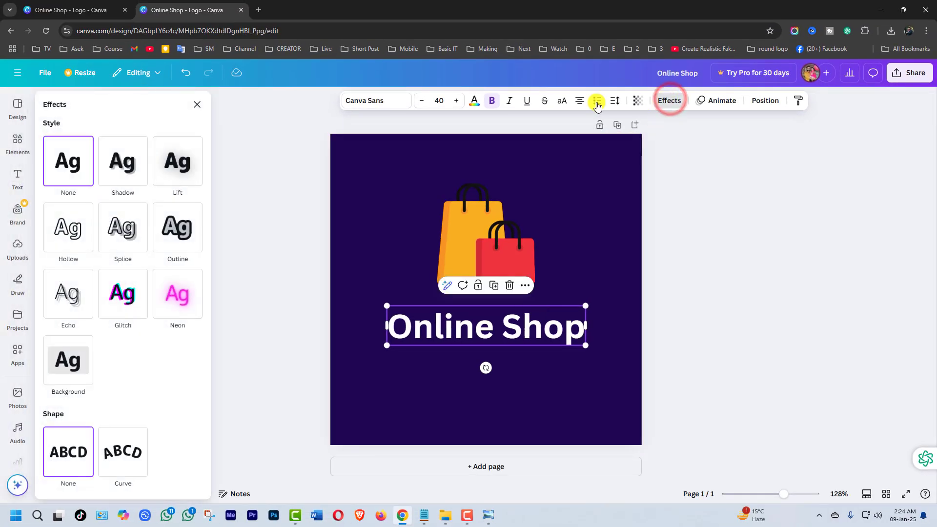
left_click(122, 227)
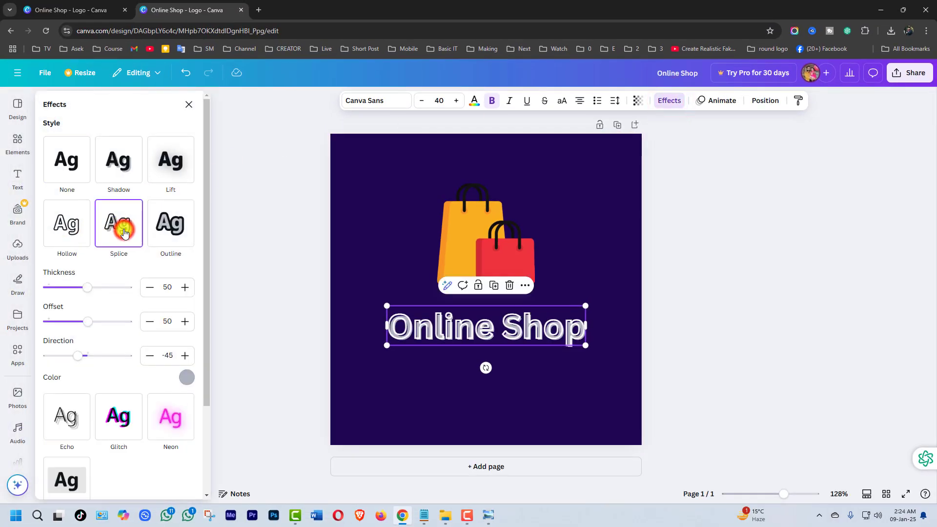
left_click(169, 225)
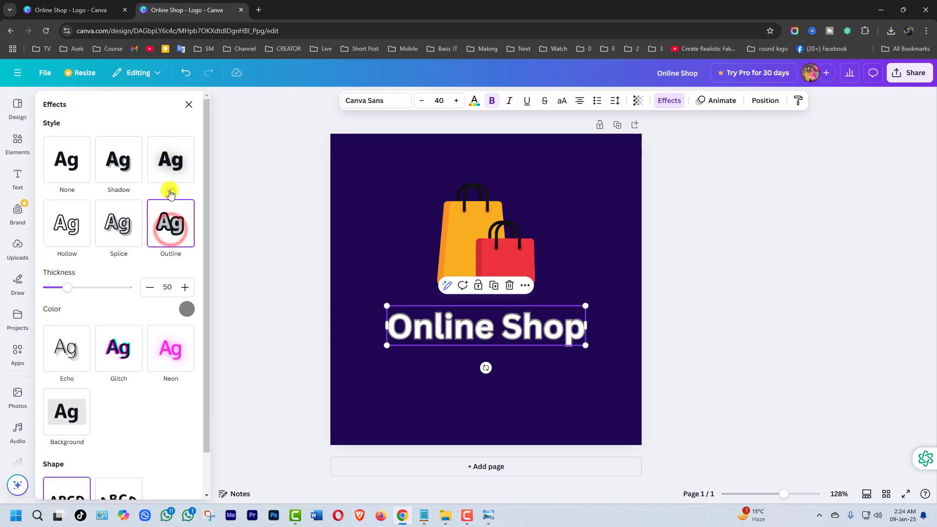
left_click(172, 172)
left_click(119, 159)
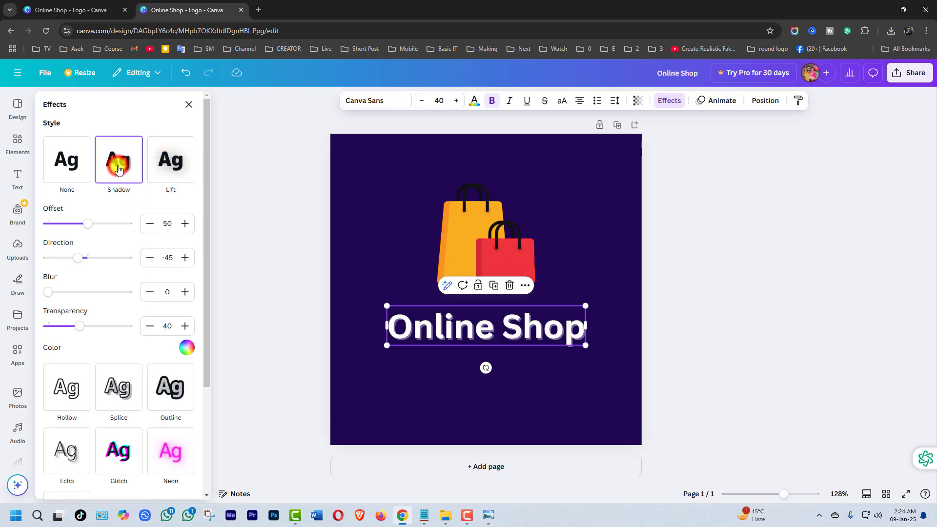
- Try the Hollow text effect on the "Online Shop" heading and set its effect style to None
left_click(69, 388)
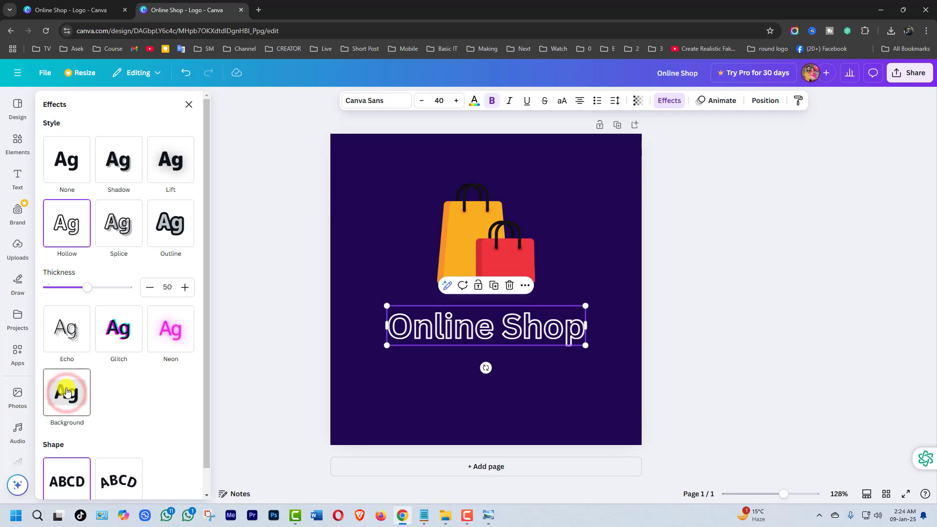
left_click(67, 161)
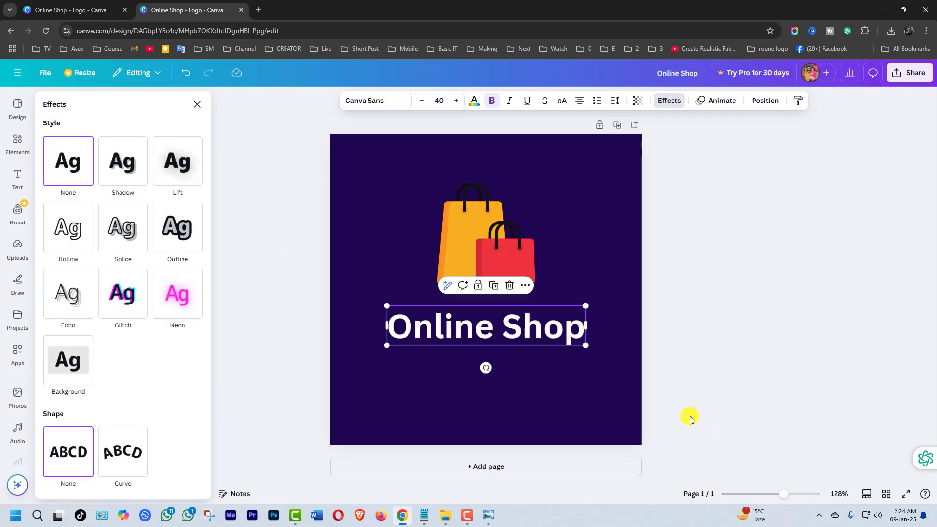
left_click(714, 403)
left_click(569, 389)
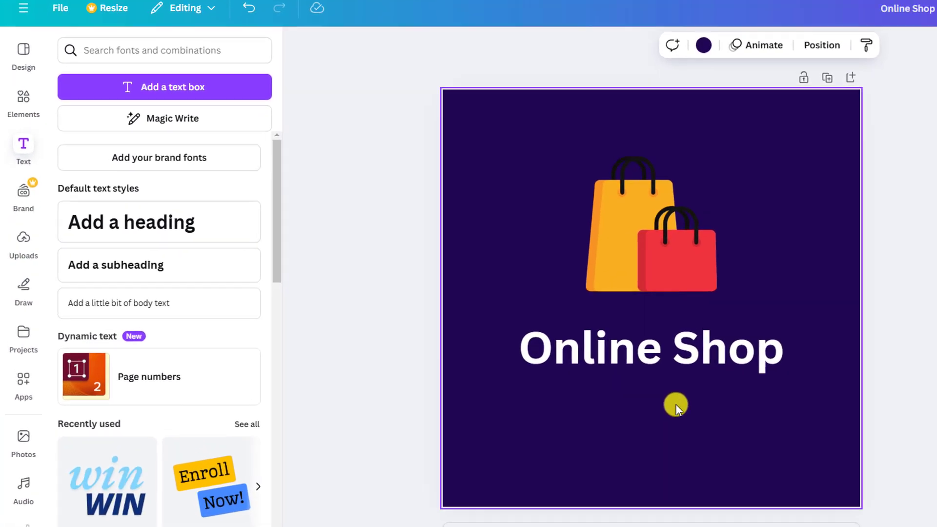
- Move the "Online Shop" heading up and the shopping bags slightly down so they sit close together, centred horizontally
left_click(487, 332)
left_click_drag(656, 354, 656, 347)
left_click_drag(680, 236, 662, 246)
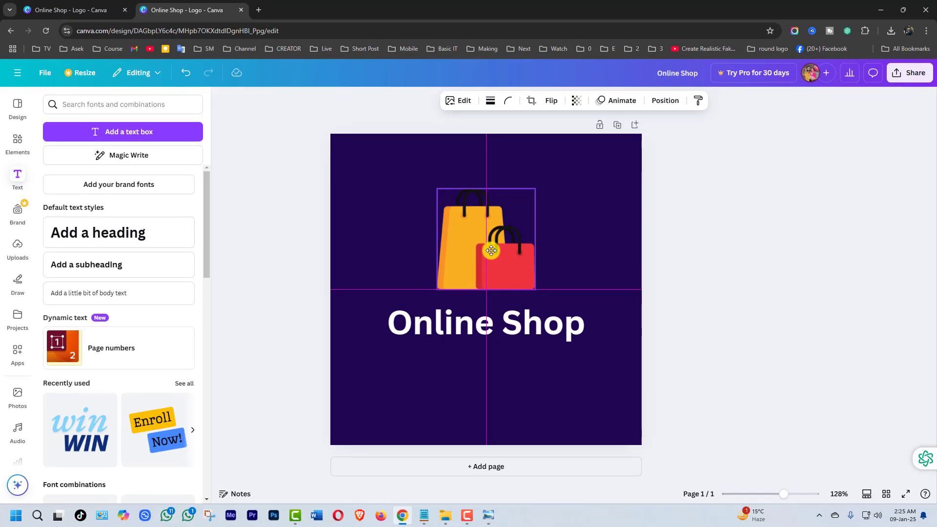
left_click_drag(491, 251, 491, 251)
mouse_move(509, 315)
left_mouse_down()
mouse_move(513, 328)
mouse_move(520, 316)
left_mouse_up()
left_click(525, 377)
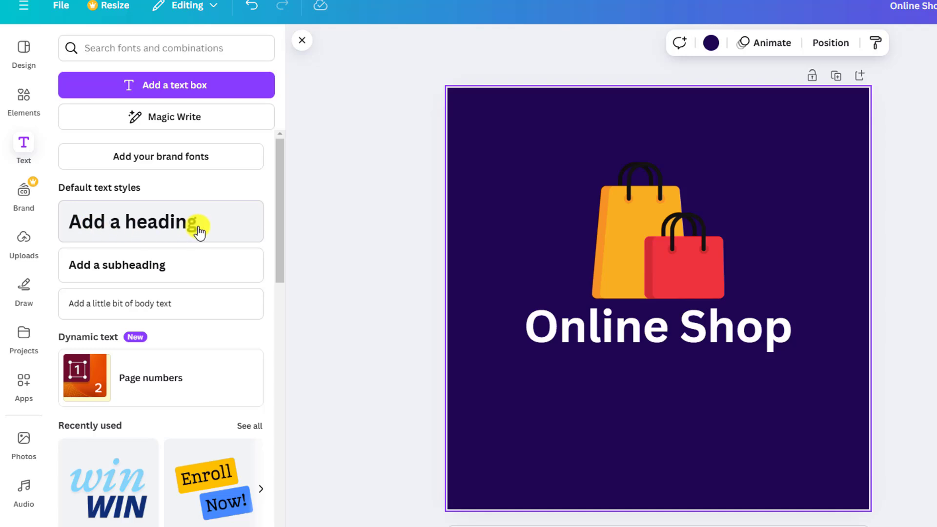
- Add a subheading reading "Easy Solution" below the "Online Shop" heading
left_click(145, 273)
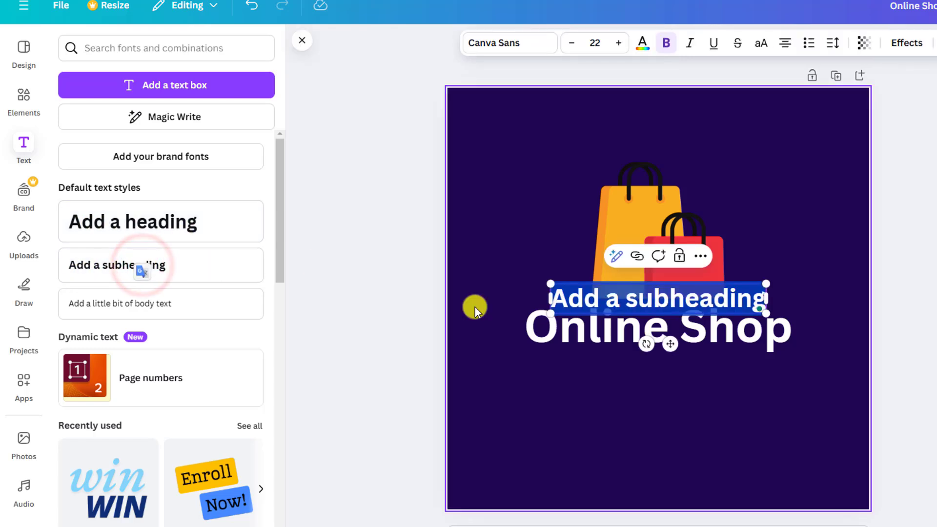
left_click_drag(670, 344, 665, 417)
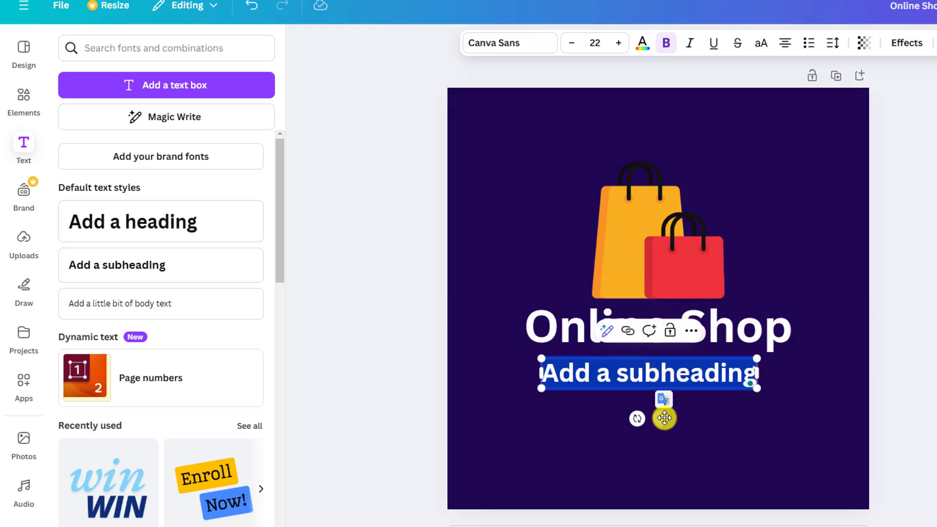
type("Easy Solution")
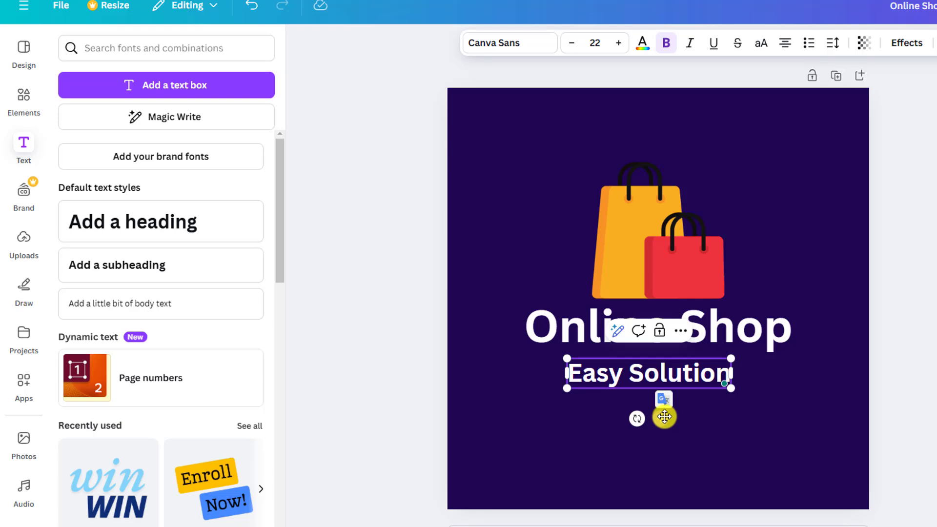
left_click(823, 433)
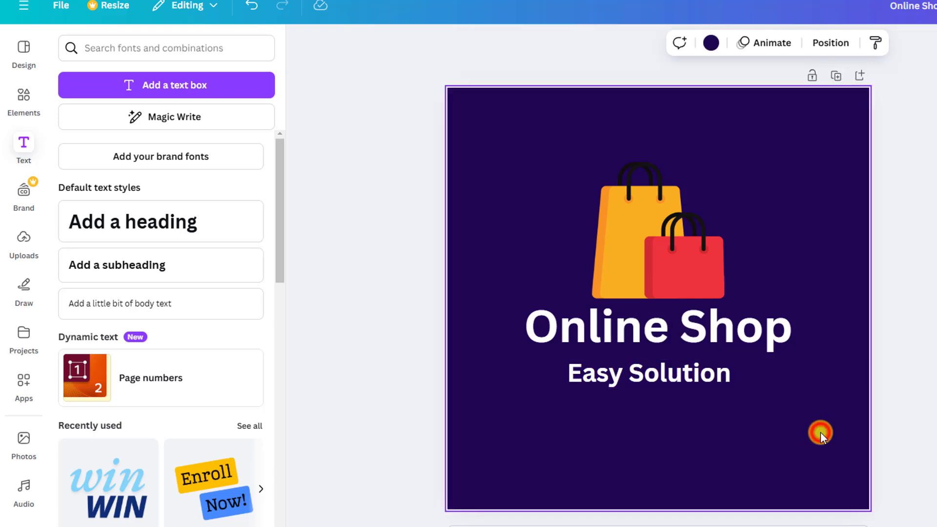
- Move the "Easy Solution" subheading up close beneath the heading and centre it horizontally on the page
left_click(676, 375)
mouse_move(676, 376)
left_mouse_down()
mouse_move(670, 365)
mouse_move(680, 364)
mouse_move(668, 367)
mouse_move(676, 365)
left_mouse_up()
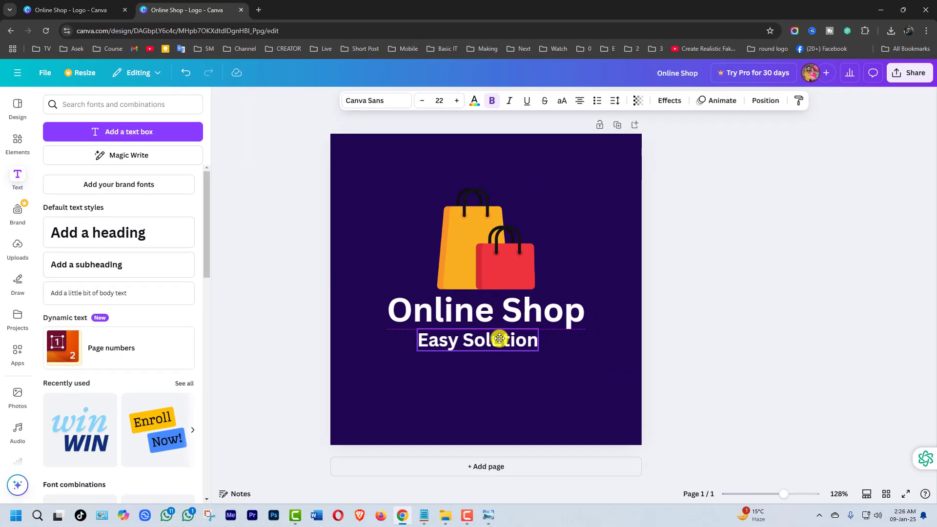
mouse_move(500, 339)
left_mouse_down()
mouse_move(532, 339)
mouse_move(497, 338)
mouse_move(505, 338)
left_mouse_up()
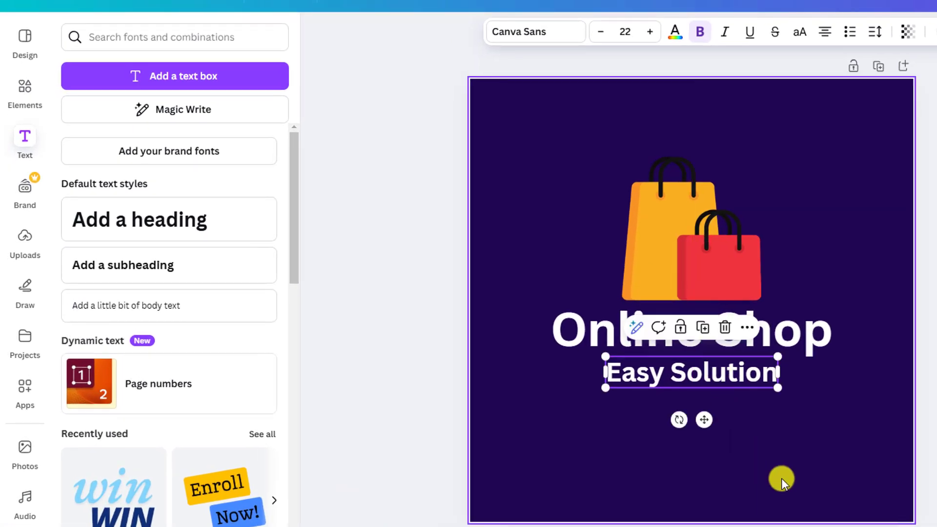
left_click(781, 478)
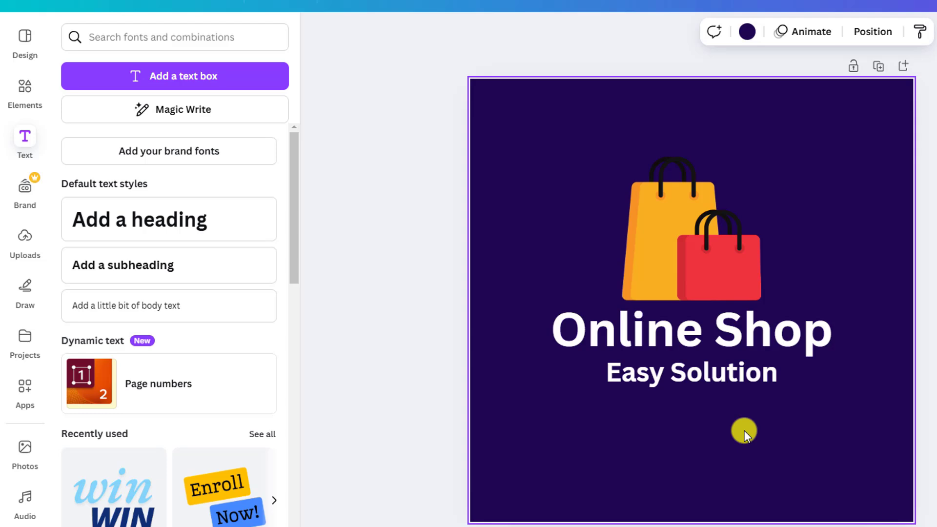
- Remove the bold formatting from the "Easy Solution" subheading
left_click(711, 379)
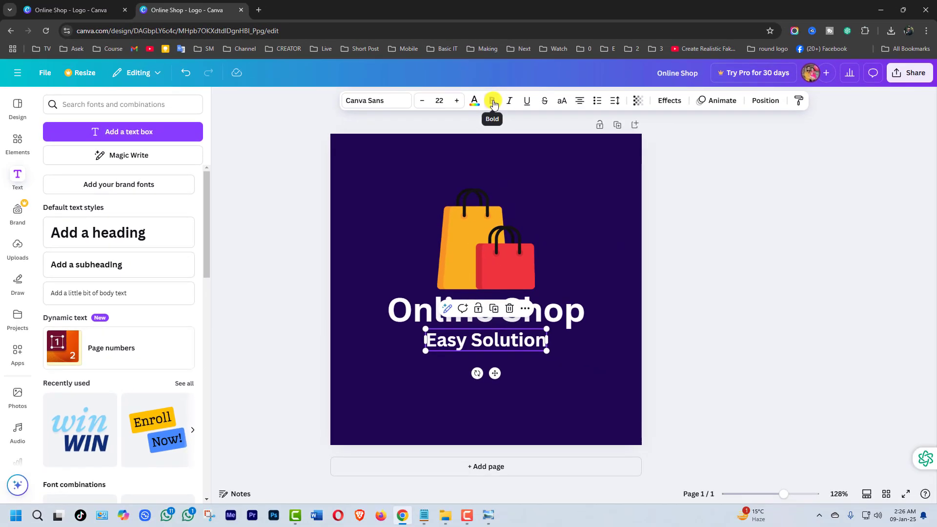
left_click(691, 38)
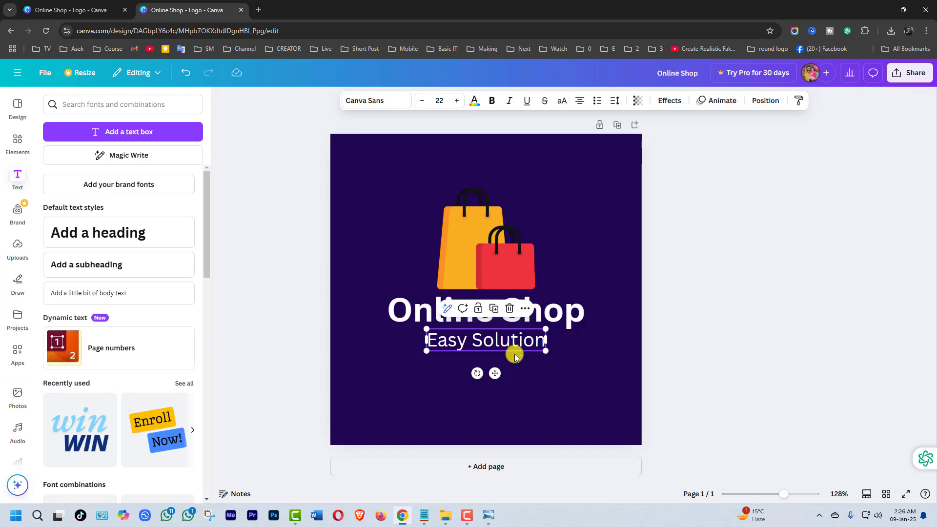
left_click(546, 390)
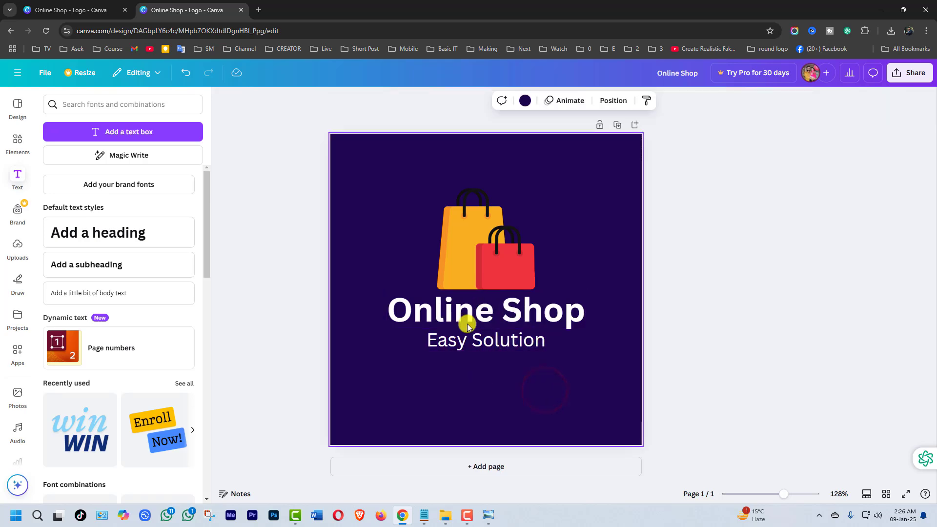
left_click(503, 344)
left_click(565, 389)
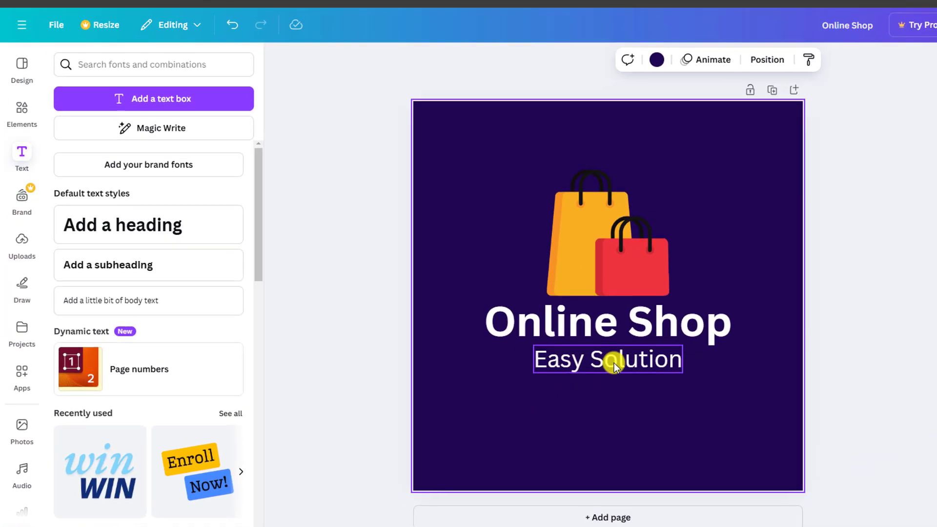
left_click(614, 364)
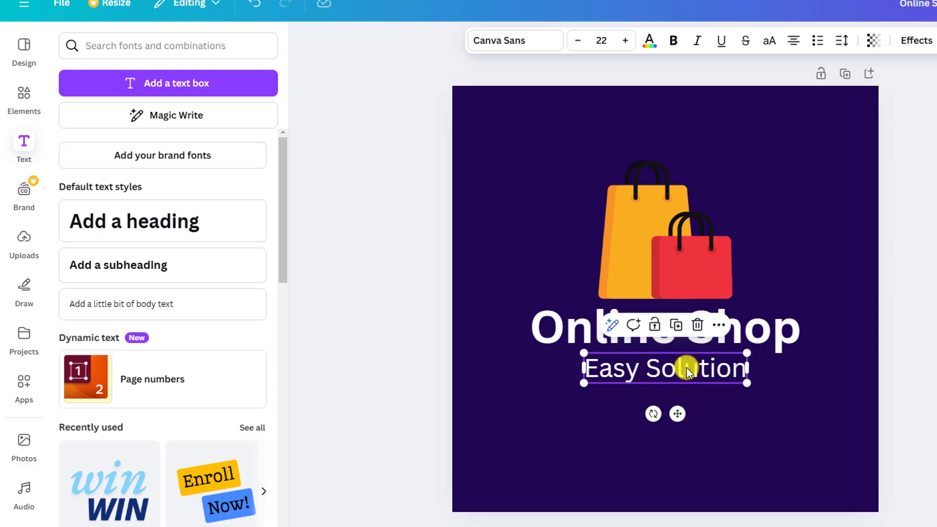
left_click(717, 439)
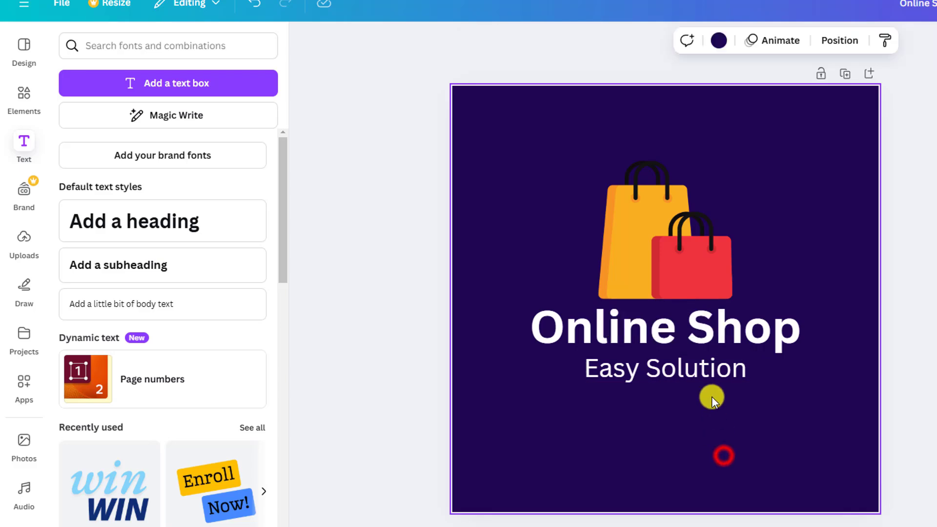
- Set the transparency of the "Easy Solution" subheading to 66
left_click(708, 371)
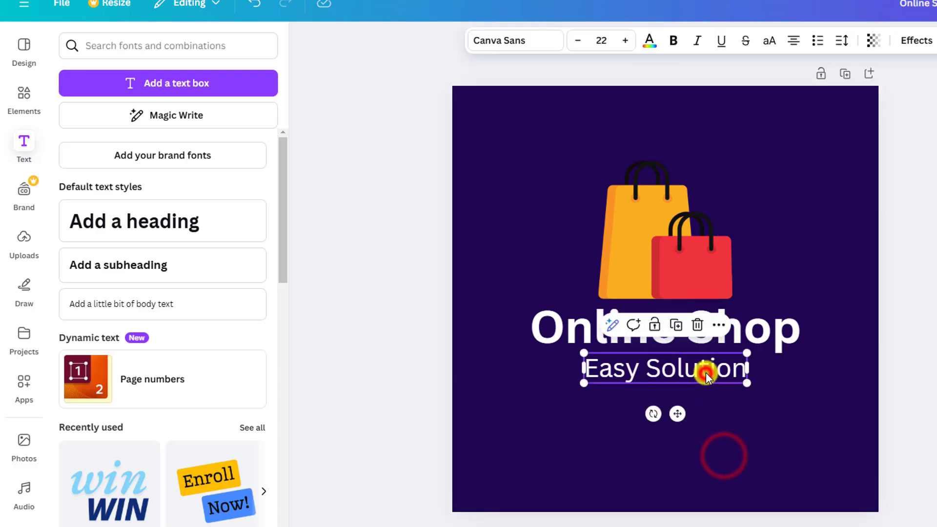
left_click(876, 43)
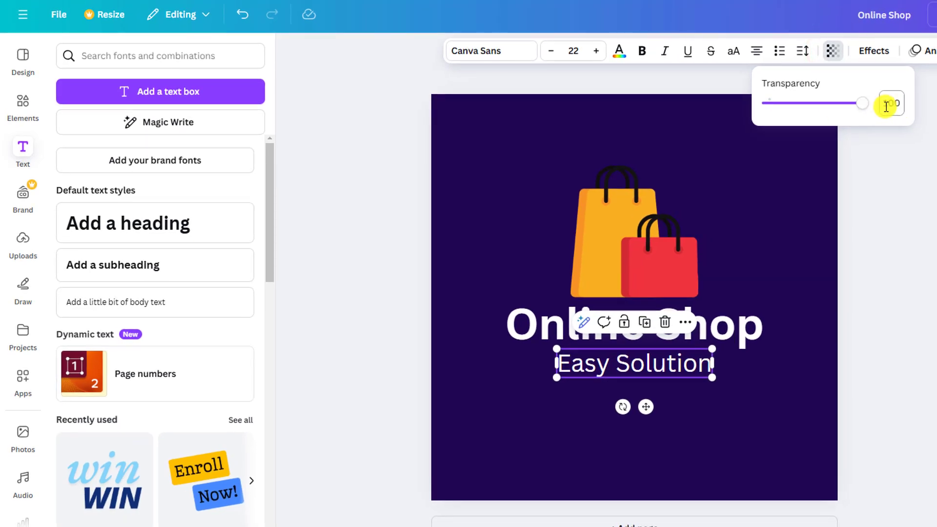
left_click_drag(862, 104, 809, 133)
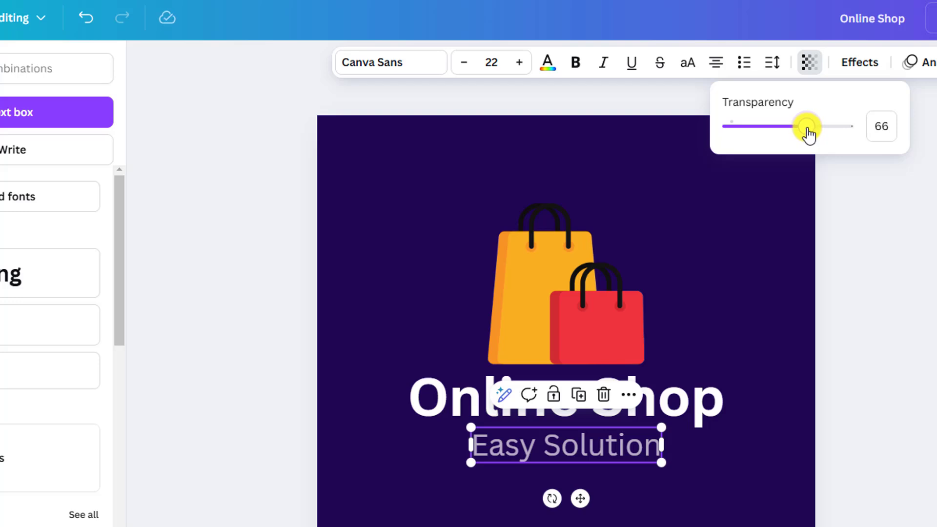
left_click(753, 265)
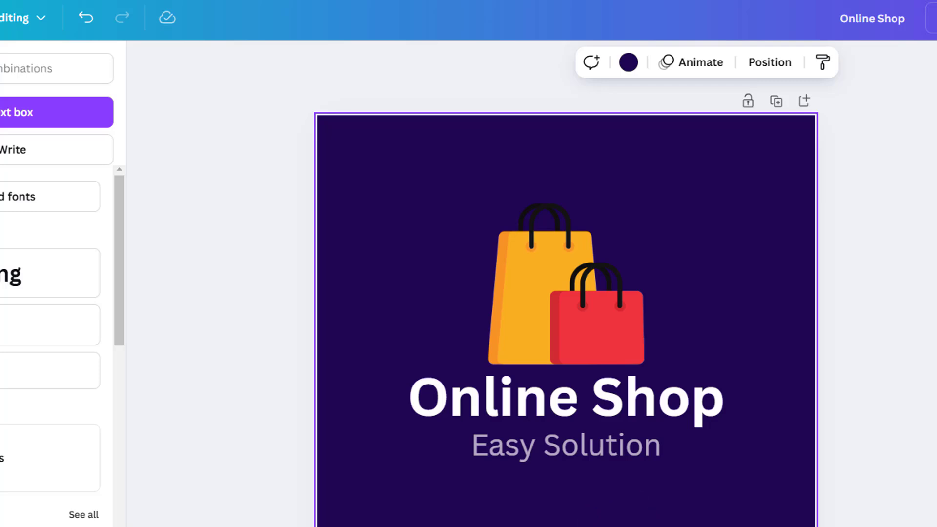
- Shrink the "Easy Solution" subheading to font size 20, keeping it centred under the heading
left_click(596, 453)
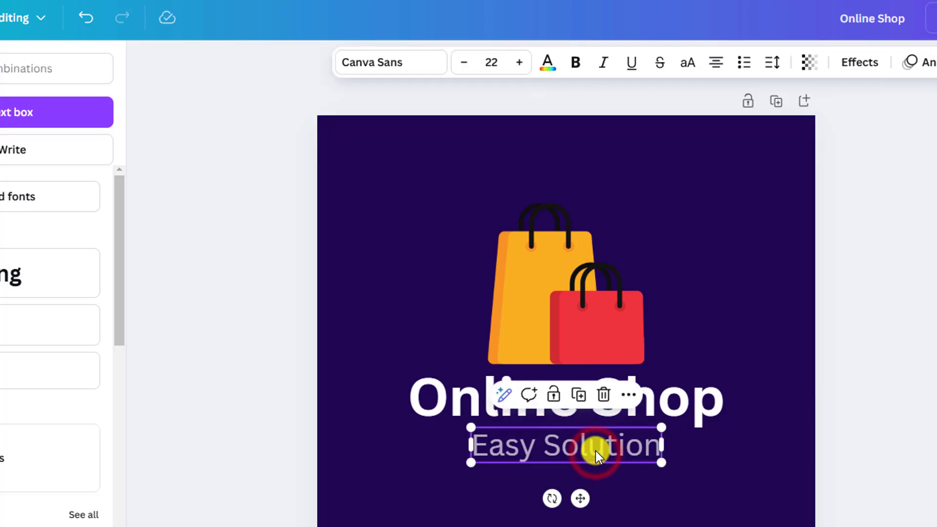
left_click_drag(596, 451, 593, 449)
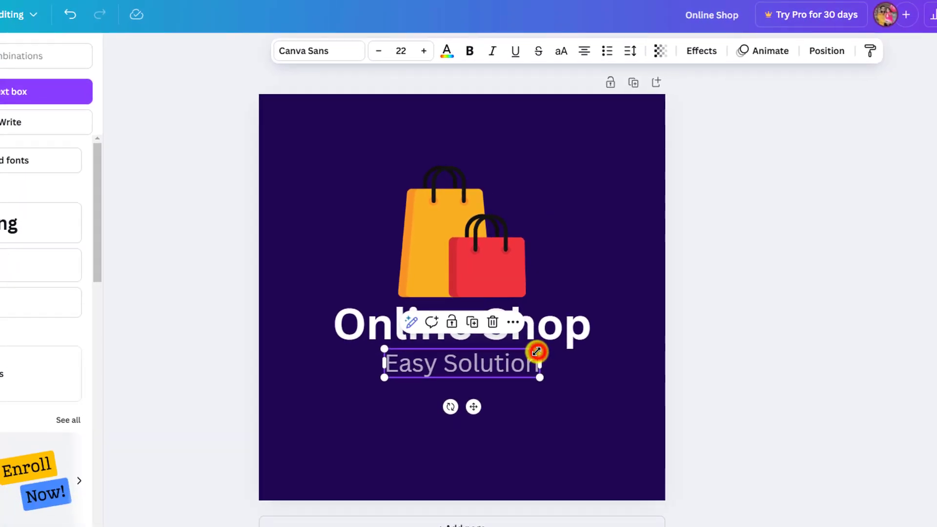
left_click_drag(537, 352, 493, 360)
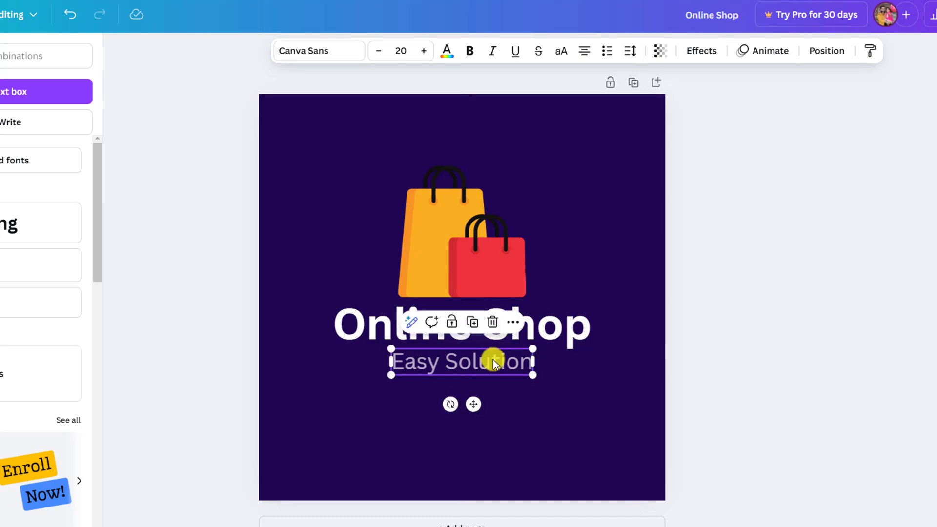
left_click(502, 421)
left_click(558, 430)
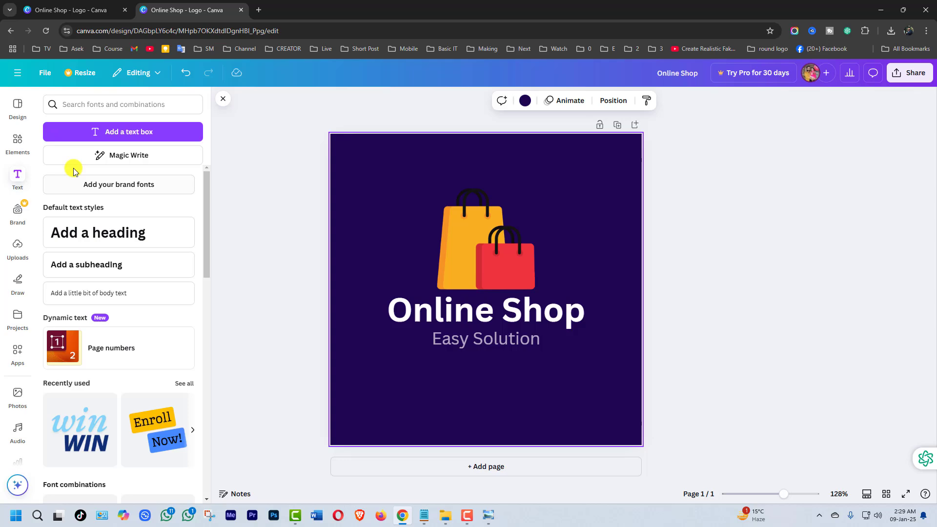
- Search the elements for "Logo" and add the free double-line octagon frame from the graphics to the page
left_click(17, 144)
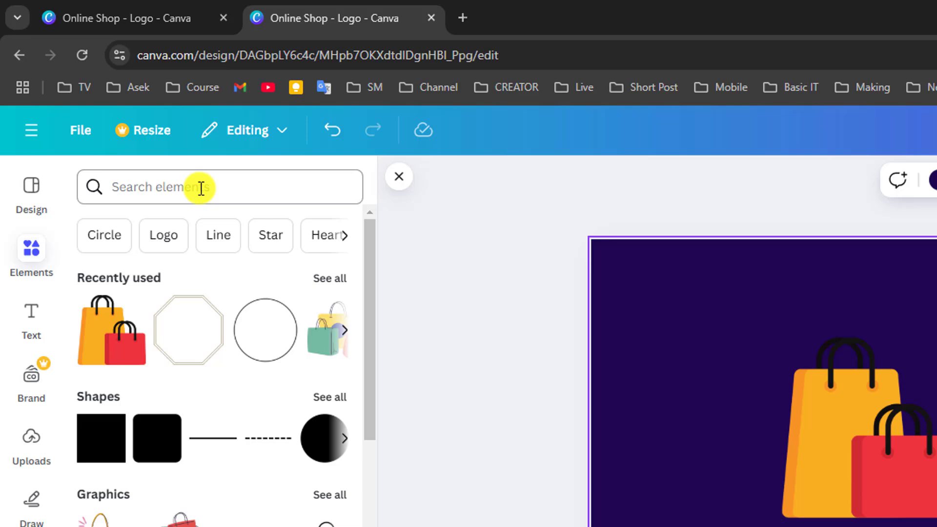
left_click(173, 239)
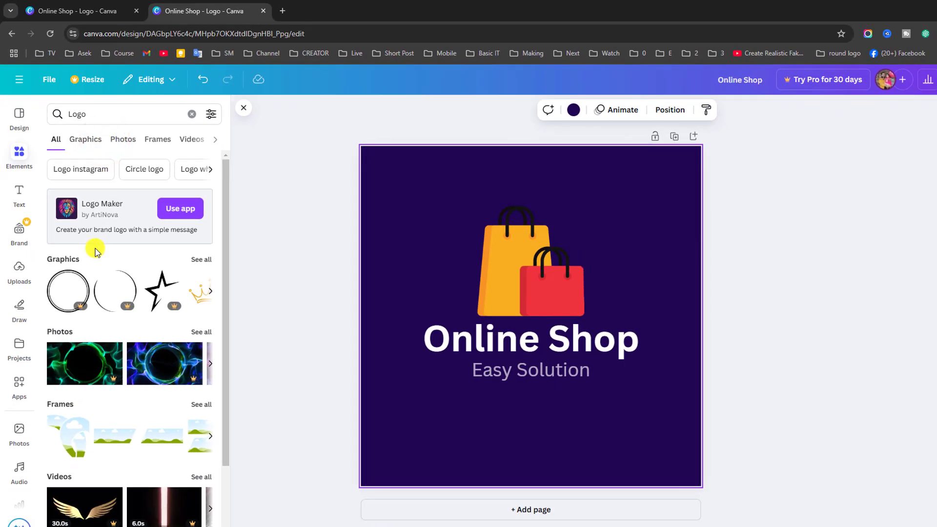
left_click(89, 140)
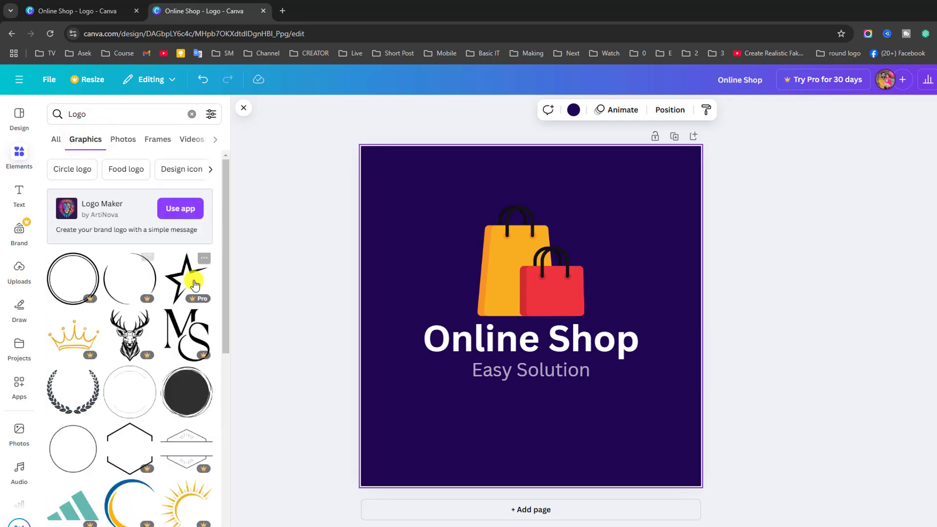
left_click_drag(225, 245, 211, 482)
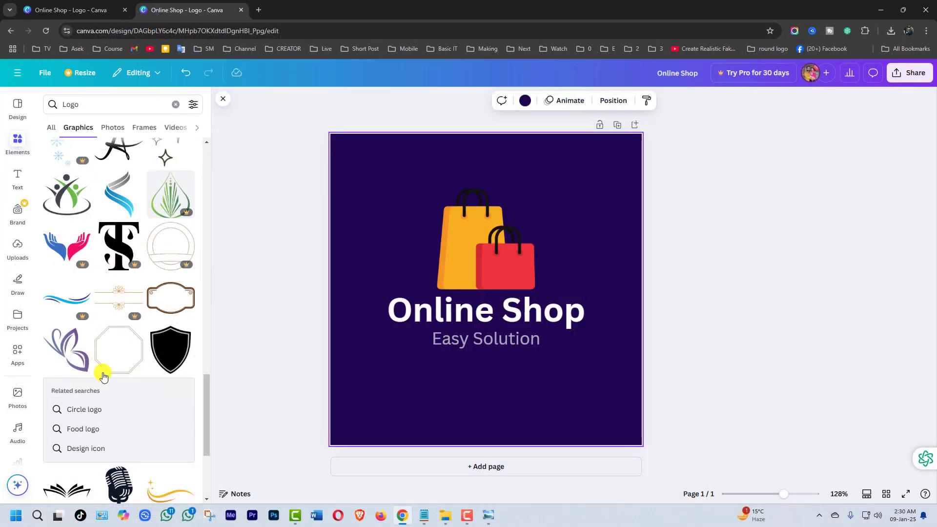
left_click(117, 353)
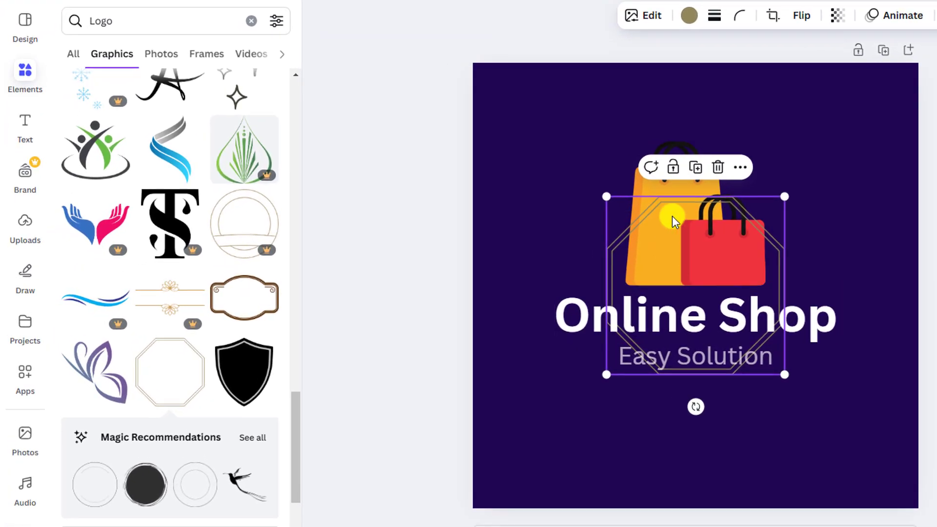
- Enlarge the octagon frame to surround the shopping bags and both text lines, and centre it on the page
mouse_move(656, 200)
left_mouse_down()
mouse_move(551, 160)
mouse_move(521, 101)
mouse_move(513, 110)
left_mouse_up()
left_click_drag(738, 349, 895, 471)
left_click_drag(690, 424, 693, 403)
key("Escape")
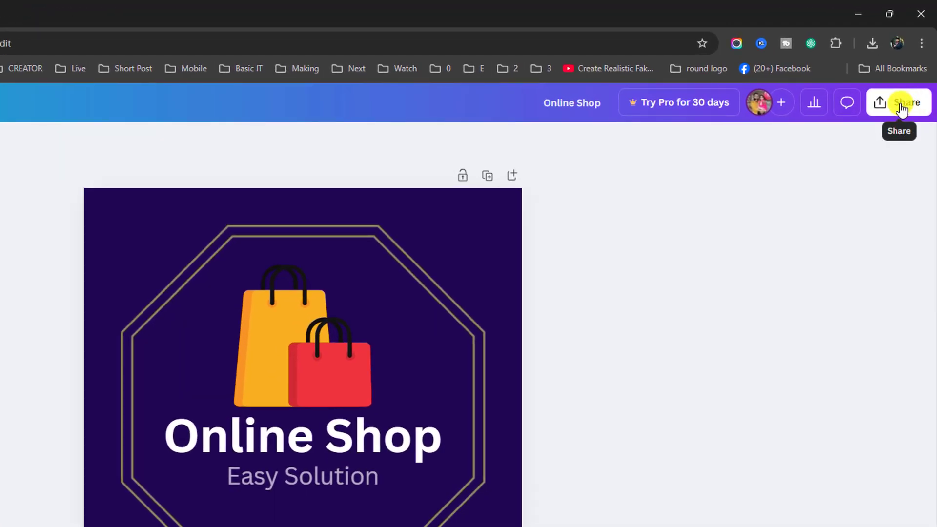
- Download the logo design as a PNG at 500 × 500 px
left_click(902, 110)
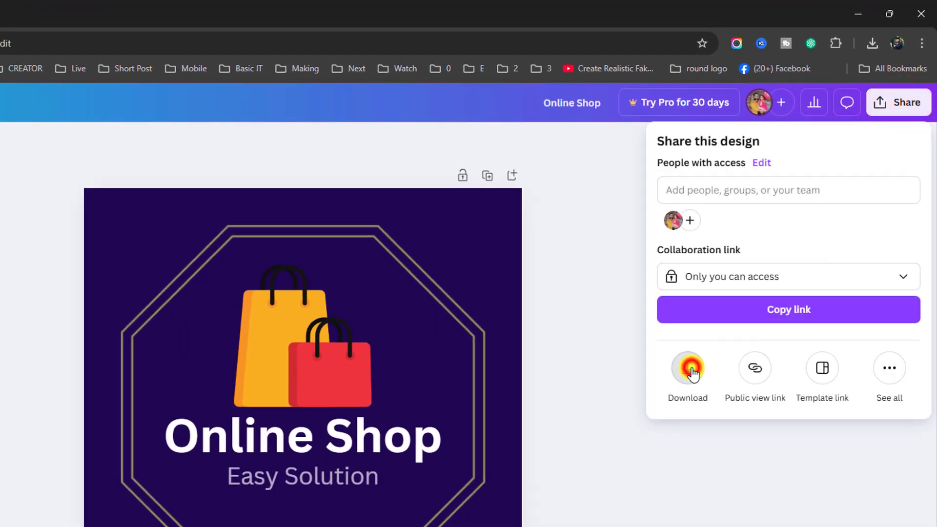
left_click(690, 370)
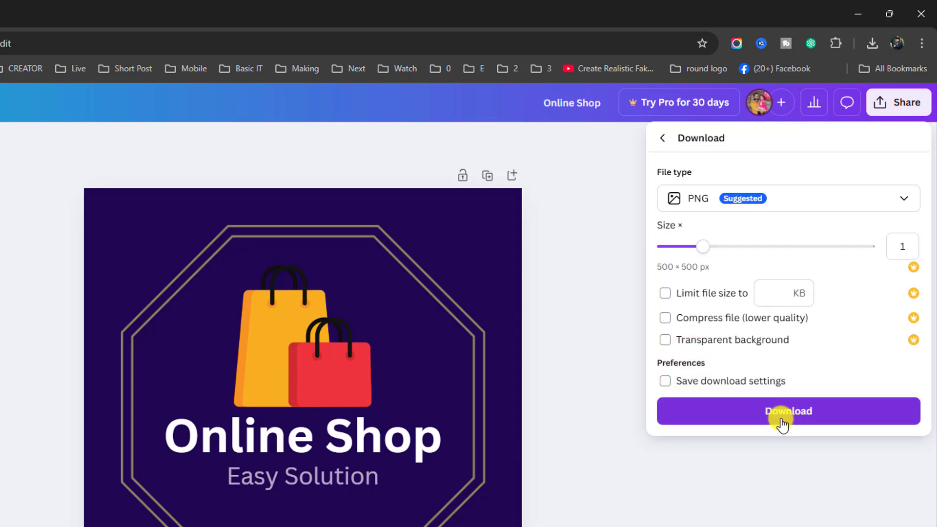
left_click(792, 414)
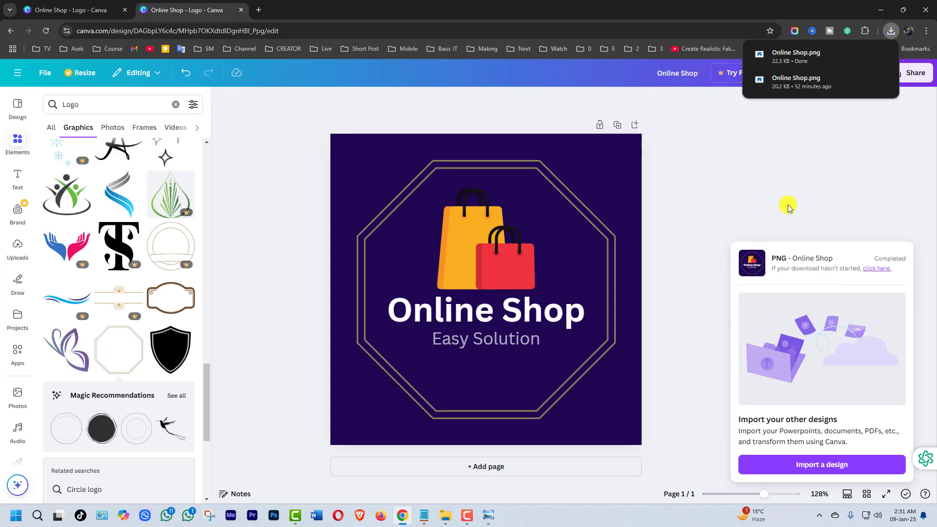
- Show the downloaded Online Shop.png in its Downloads folder and open it in the image viewer to check the logo
left_click(892, 32)
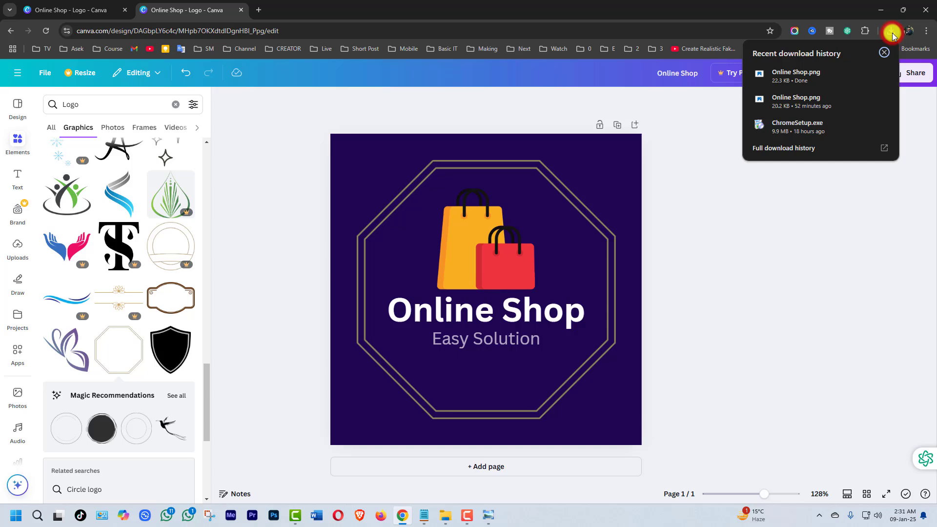
left_click(865, 74)
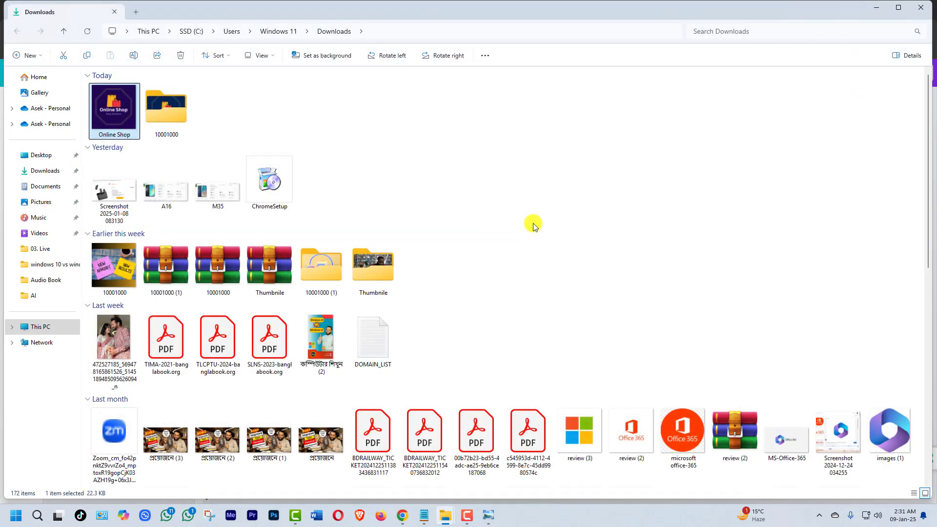
double_click(118, 109)
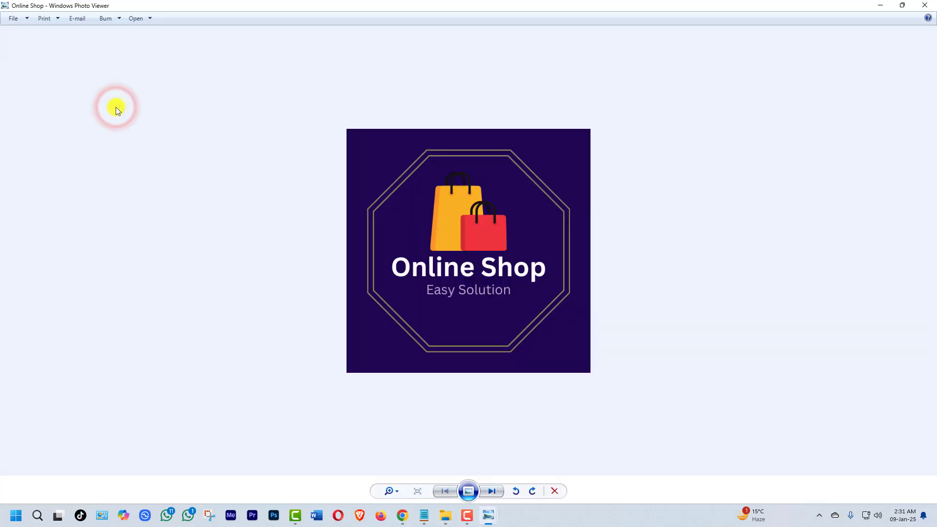